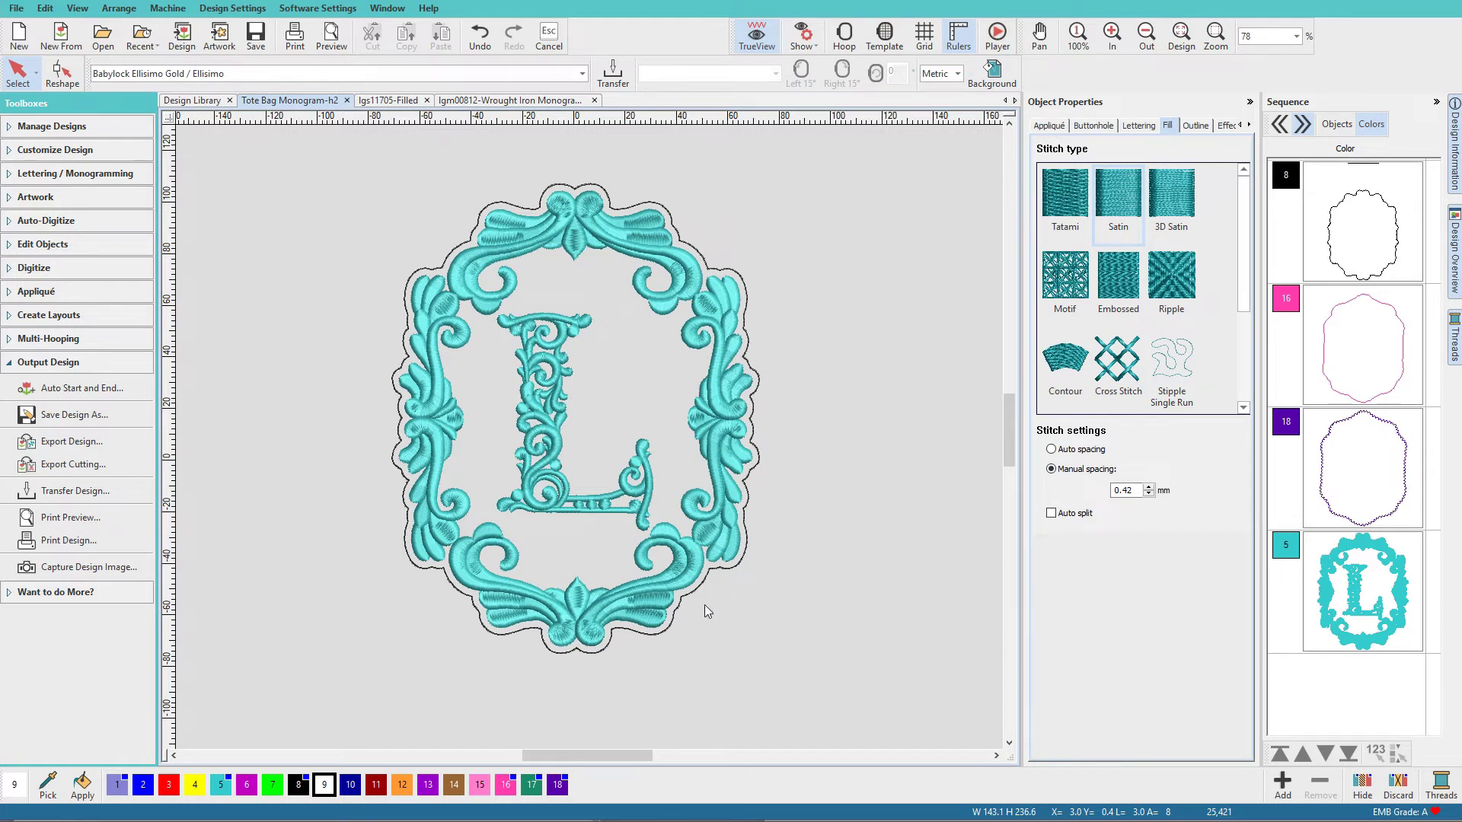
# Zoom out on the L monogram, then switch to the lgs11705-Filled cowboy flamingo design
pyautogui.hotkey('shift', 'z')
pyautogui.scroll(2, 652, 285)
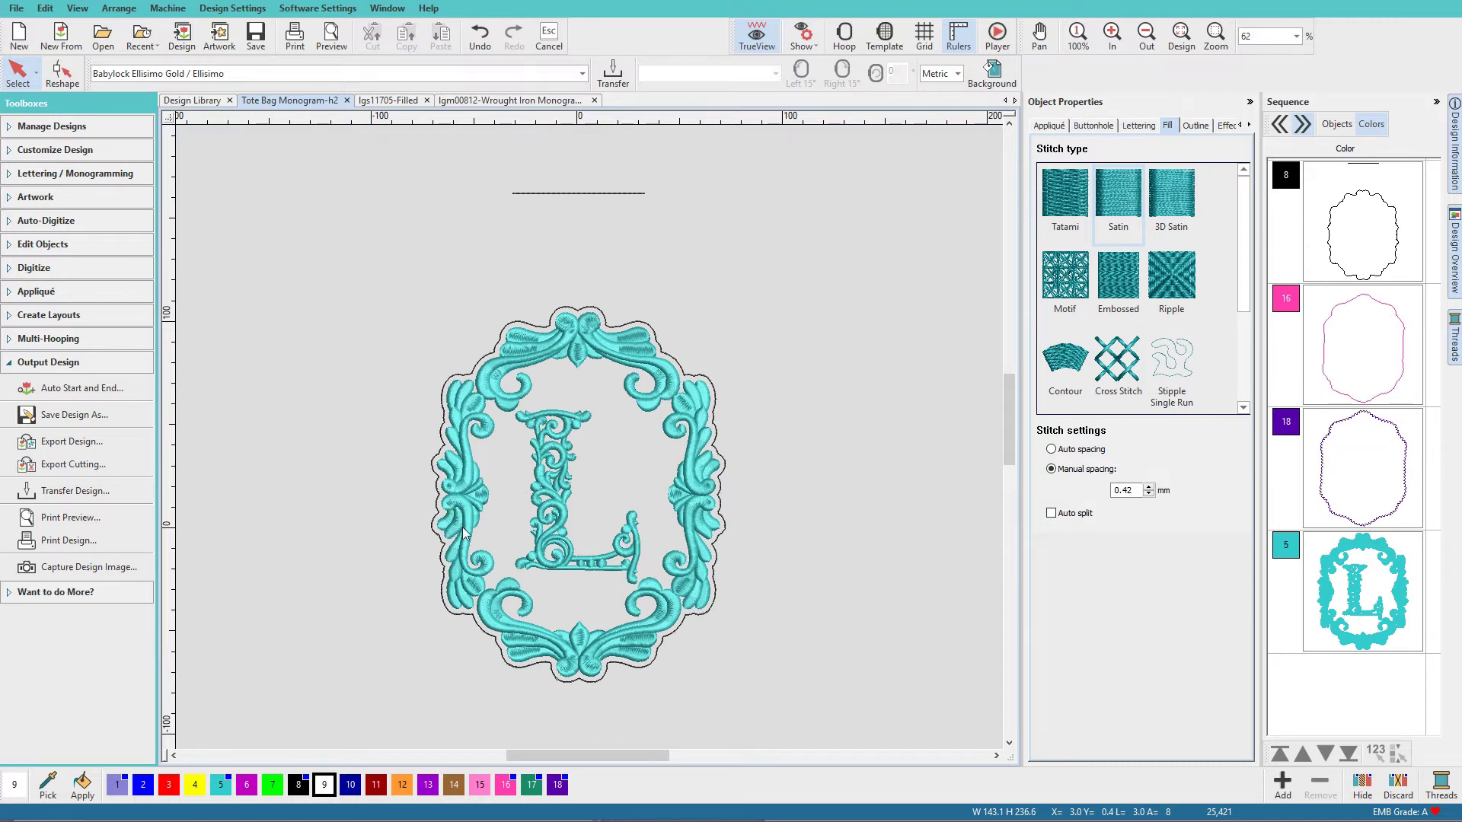
pyautogui.click(391, 102)
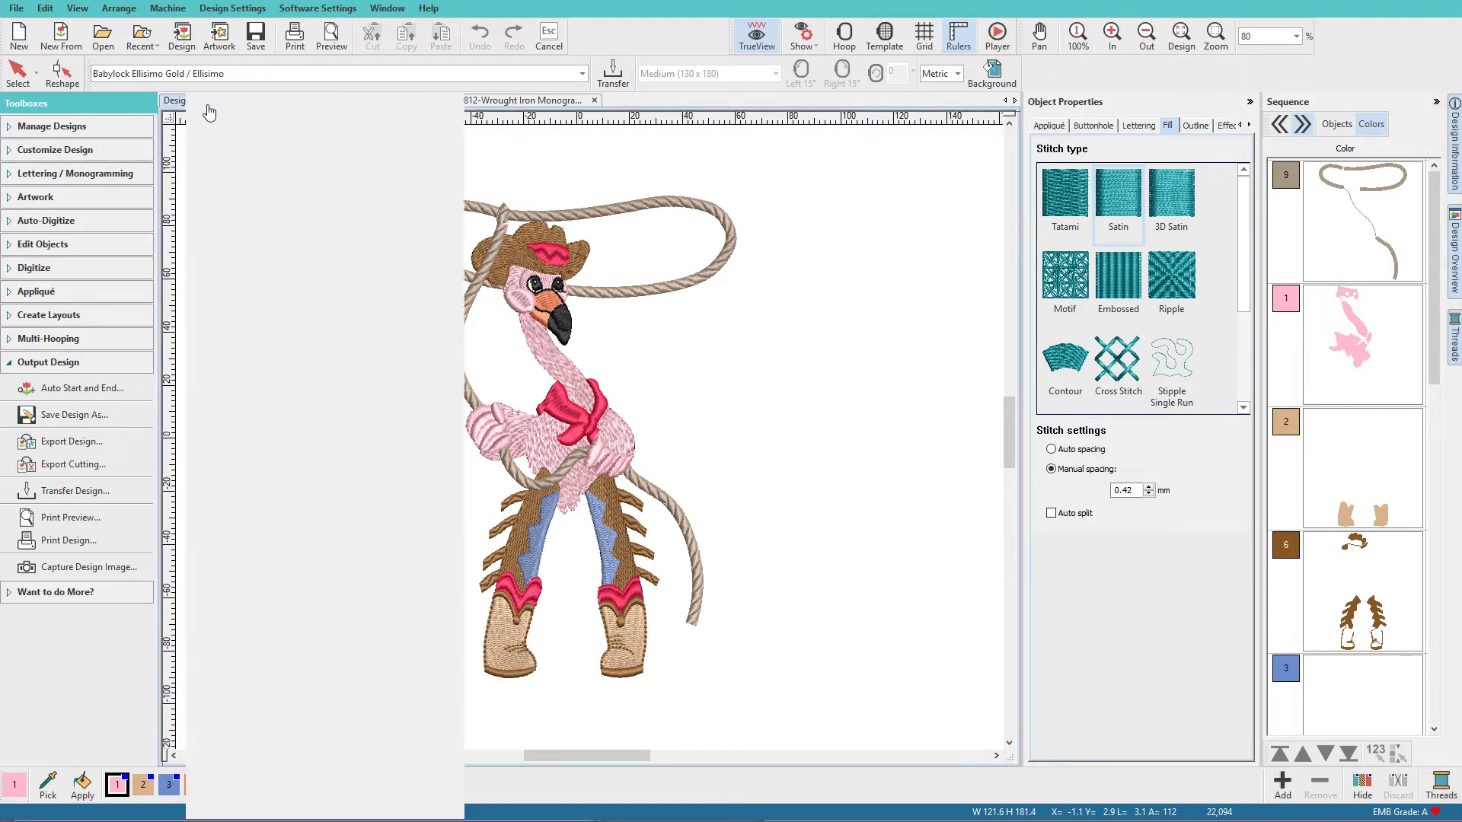
# Open the Design Library at Public Embroidery > Hatch Embroidery > Designs > Shapes
pyautogui.click(207, 109)
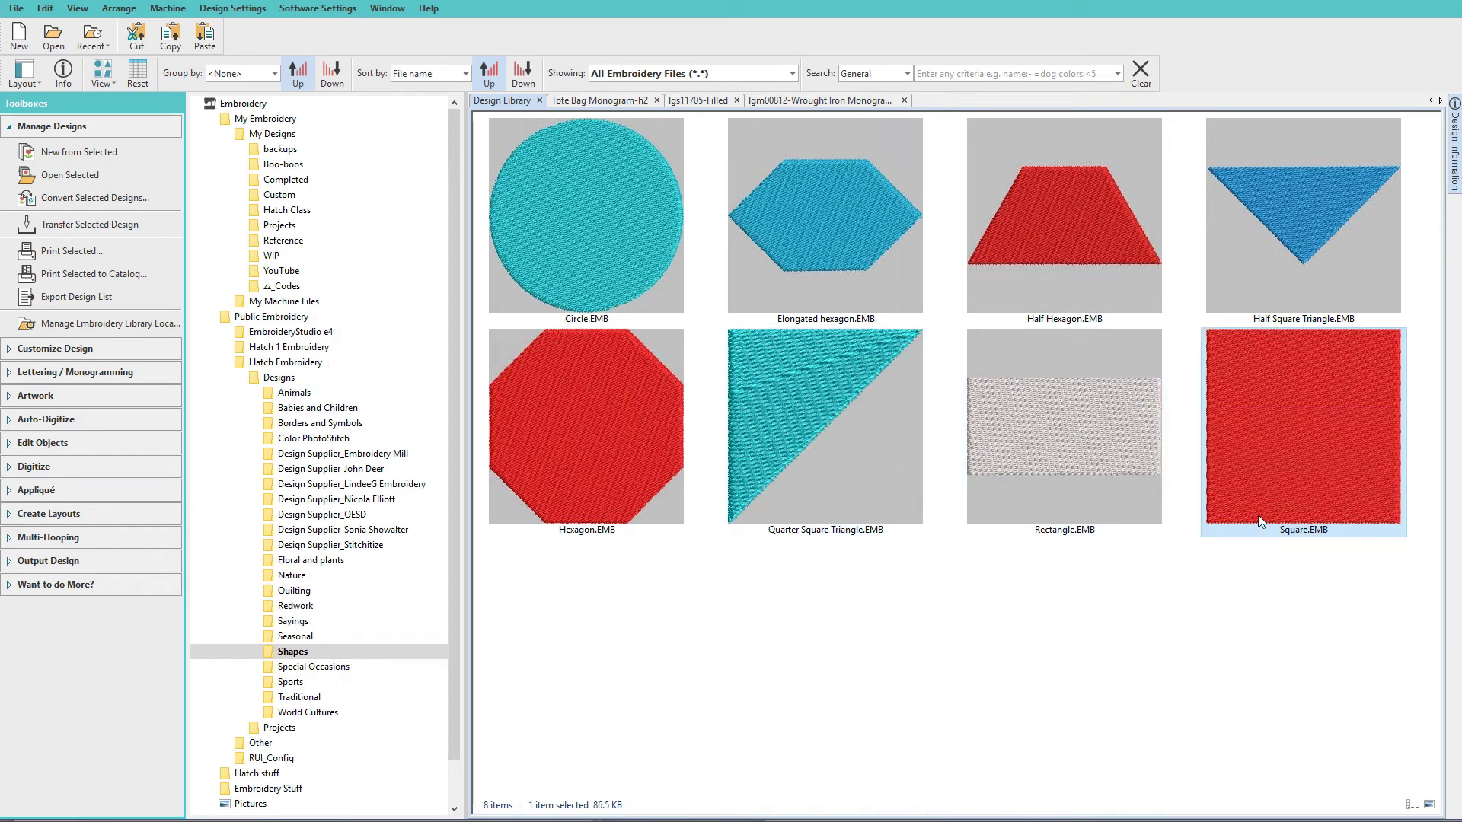
# Open Square.EMB and make it a single-run outline with 4.50 mm stitch length
pyautogui.doubleClick(1298, 446)
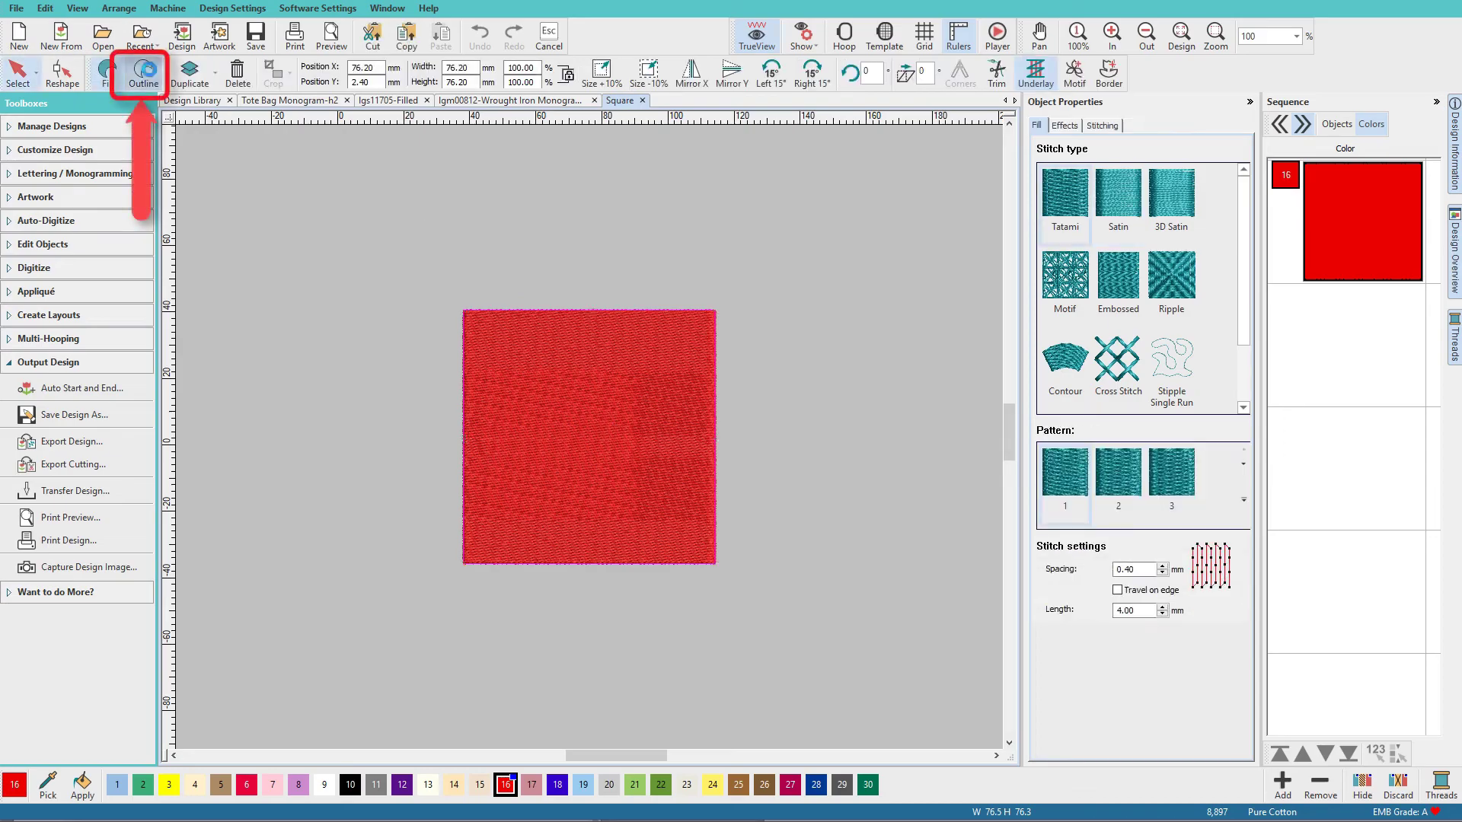
pyautogui.click(145, 72)
pyautogui.click(1067, 200)
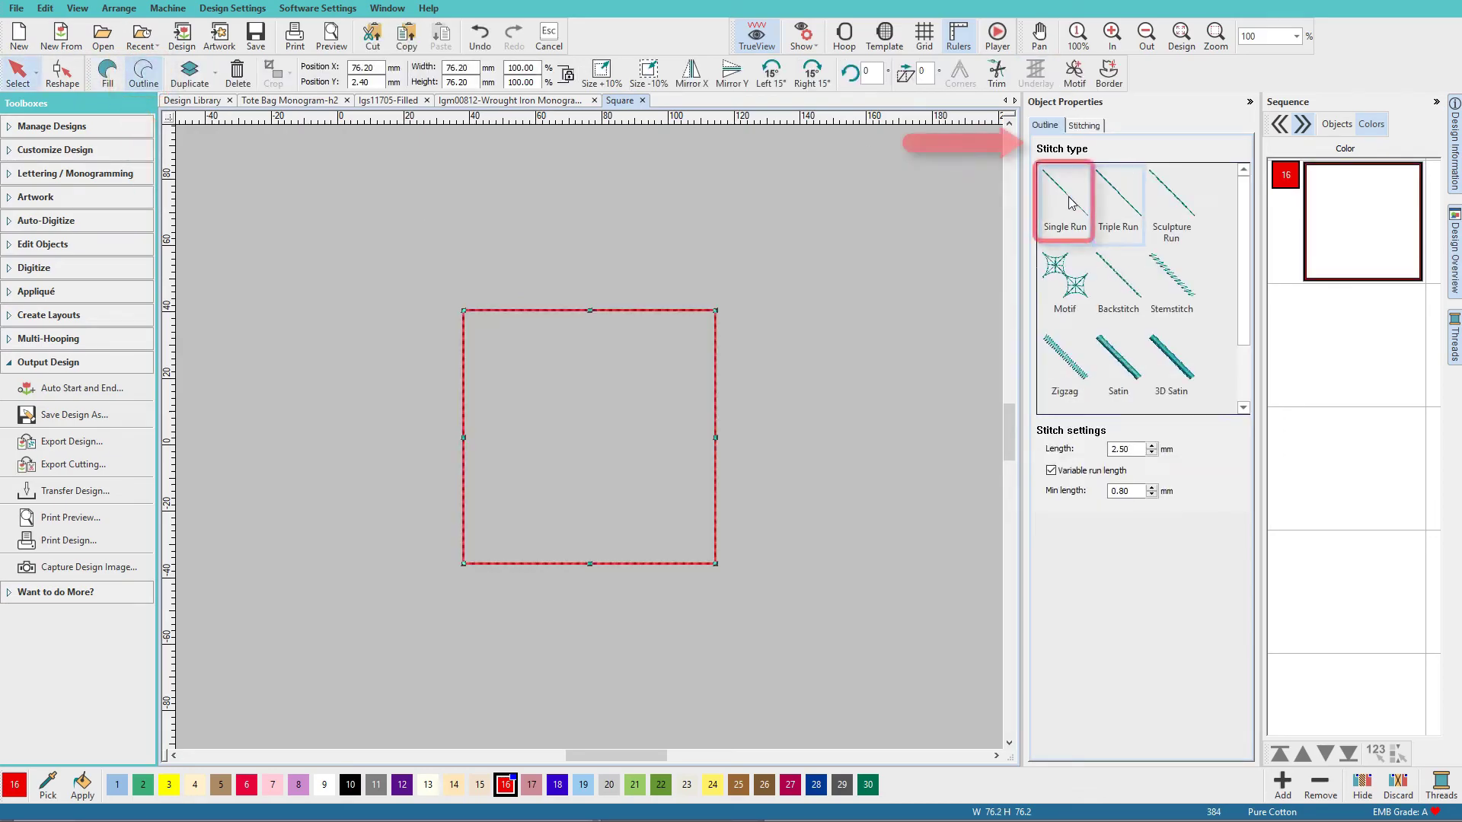
pyautogui.click(1125, 449)
pyautogui.write('4')
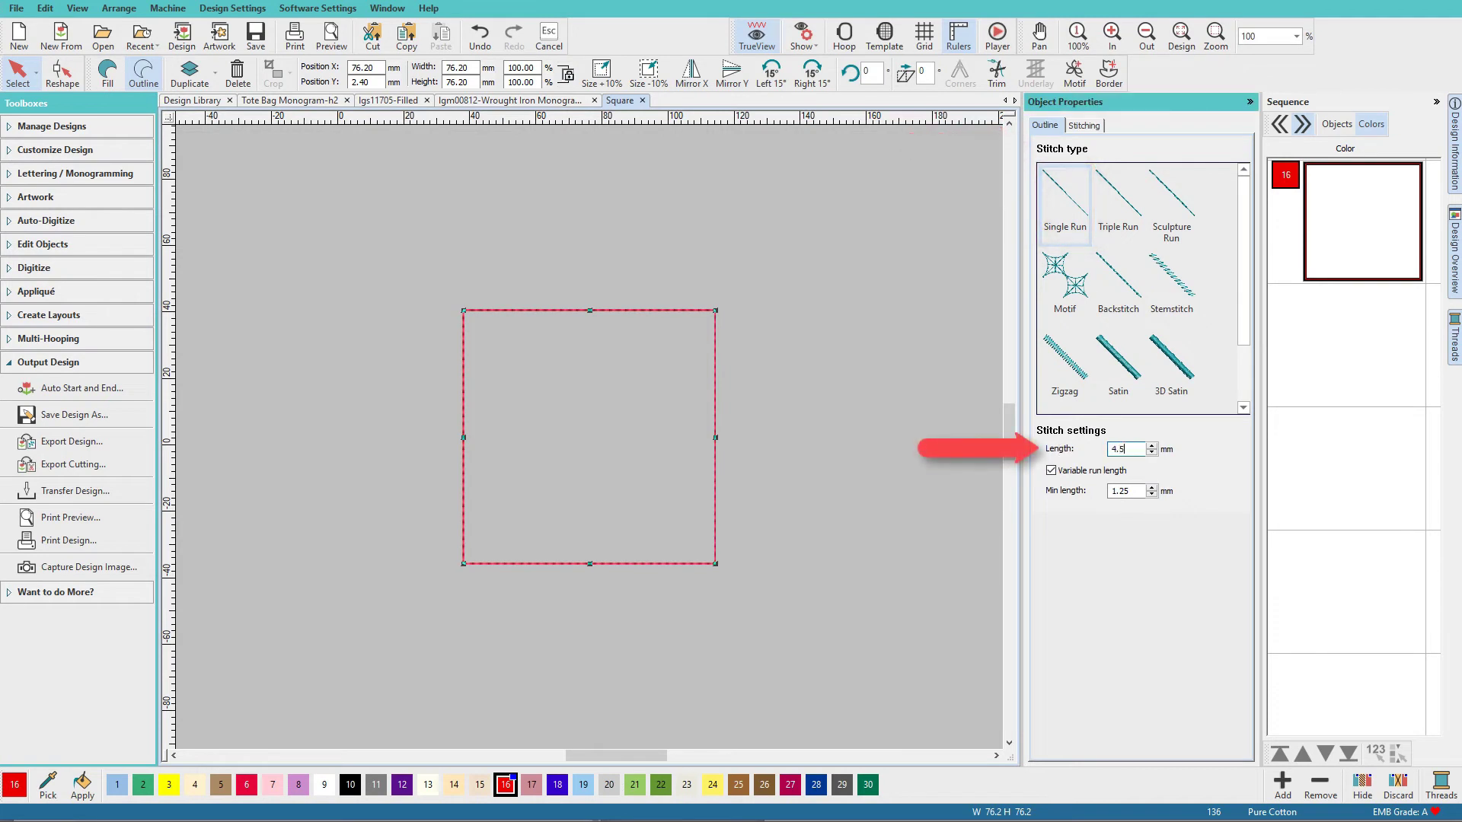
pyautogui.press('Return')
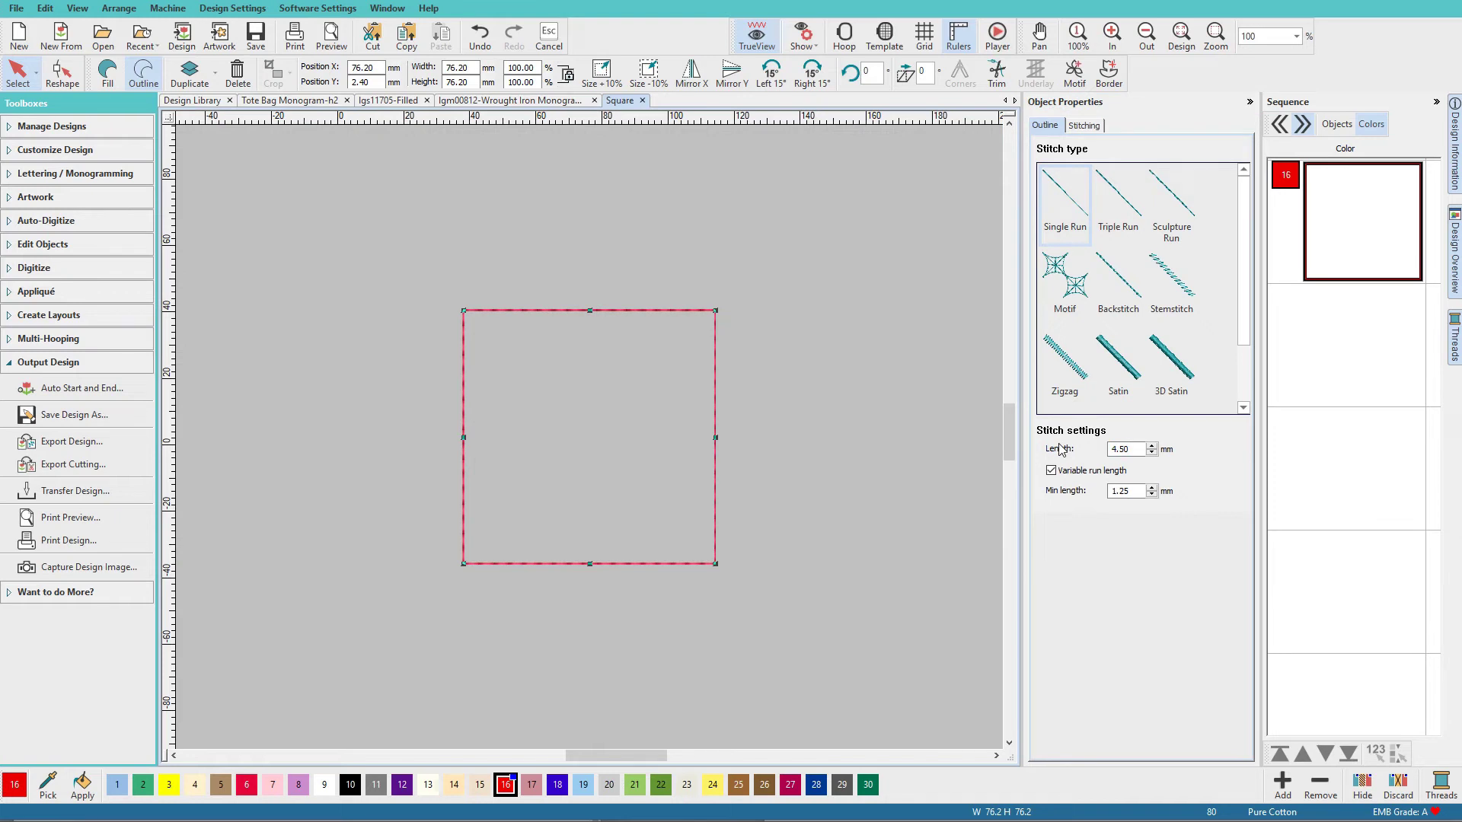
pyautogui.click(1084, 125)
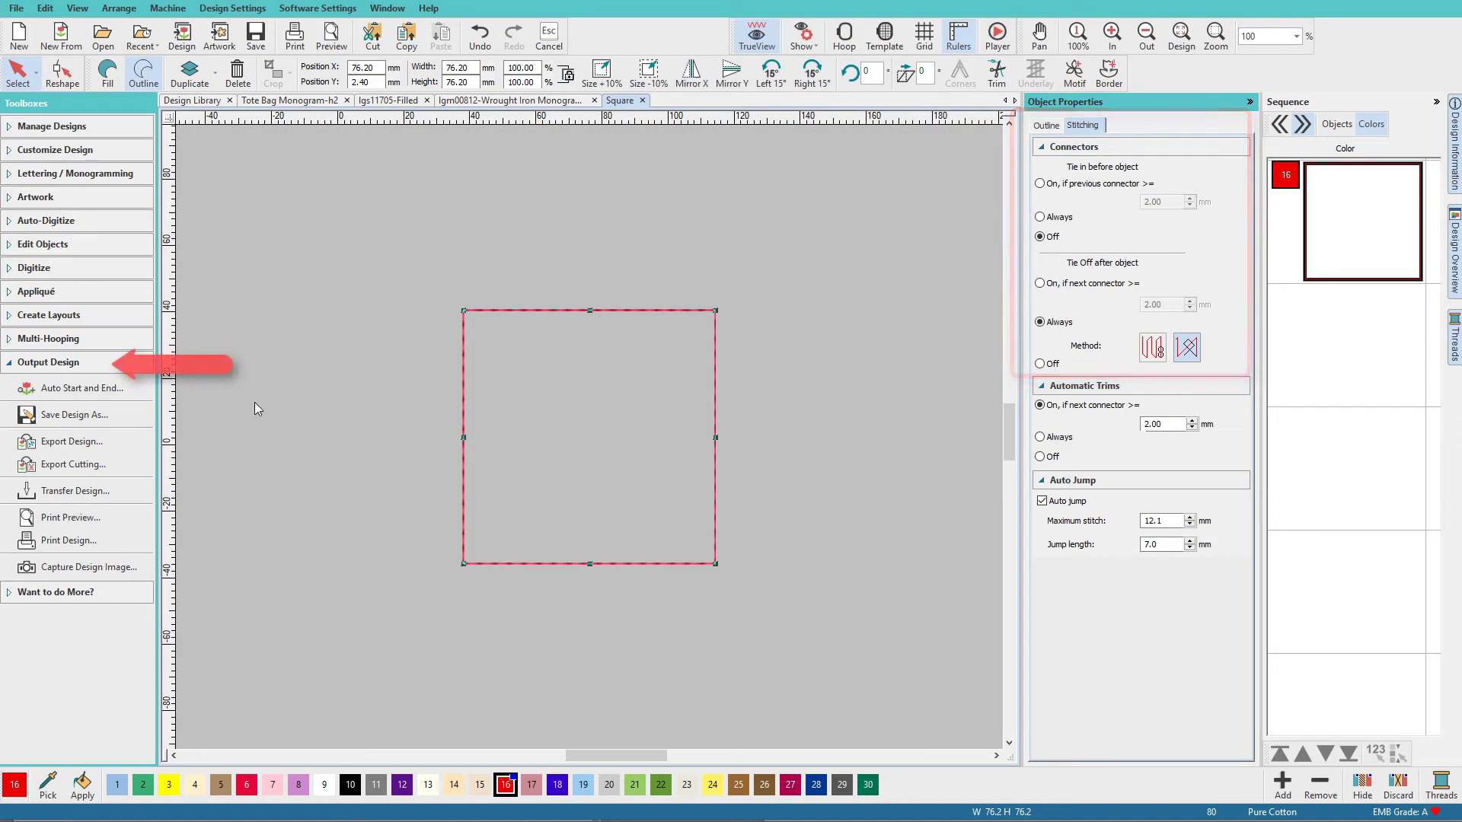
# Save the square design as 'Basting Square' in the Shapes folder
pyautogui.click(101, 416)
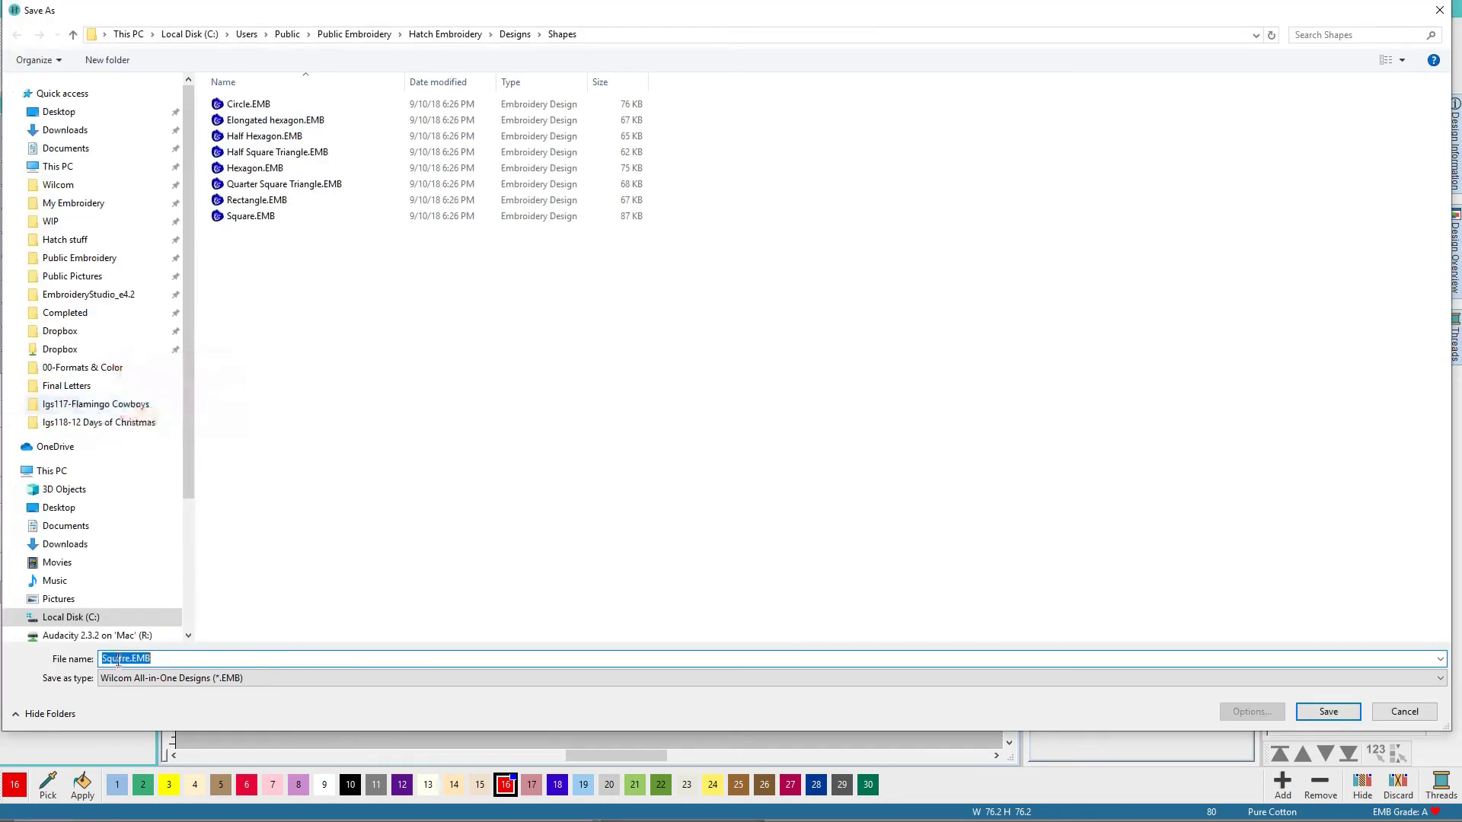
pyautogui.write('Basting Square')
pyautogui.click(1329, 712)
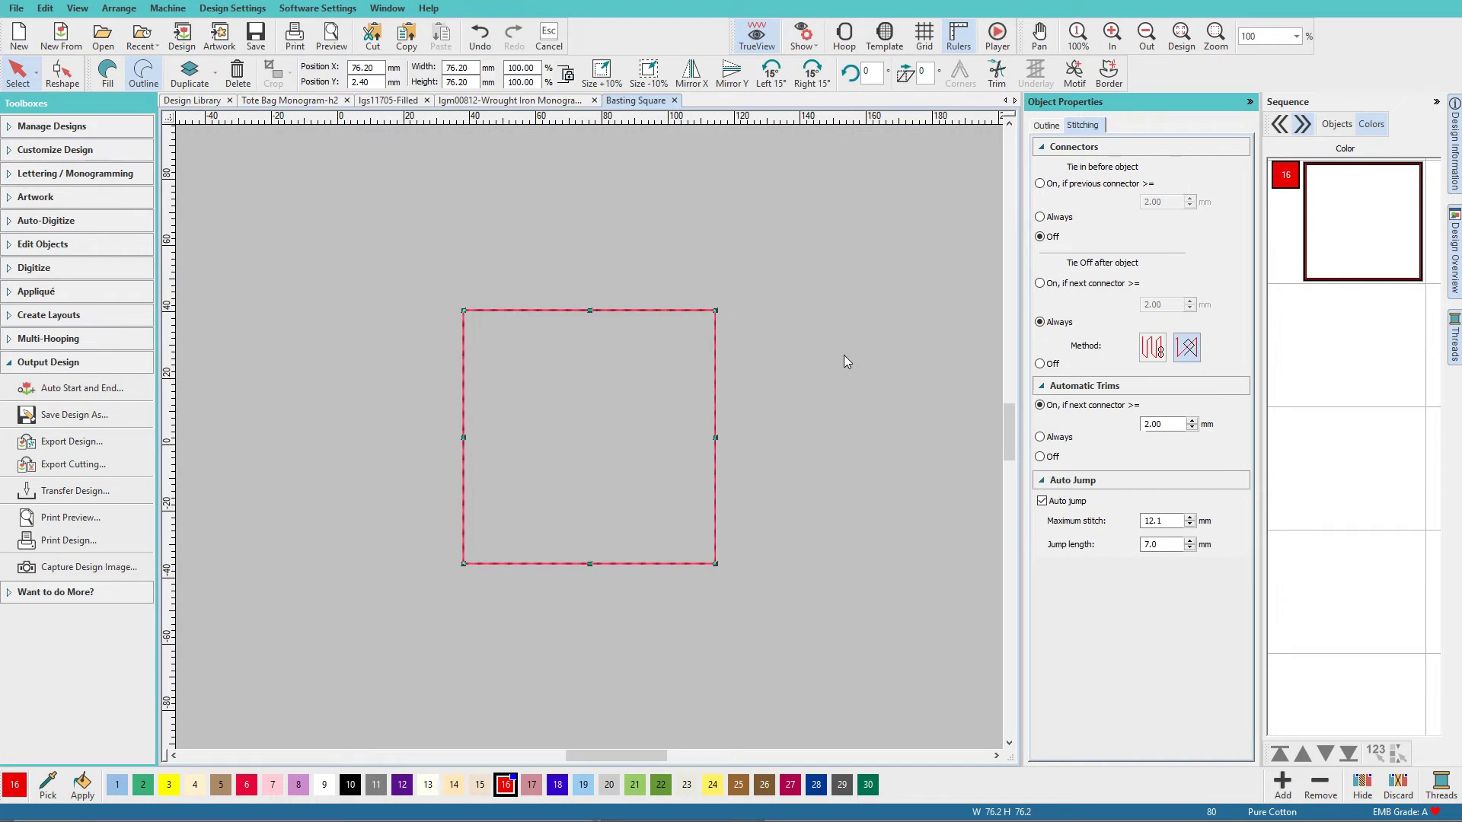
# Copy the basting square into the flamingo design and place it over the flamingo
pyautogui.hotkey('ctrl', 'c')
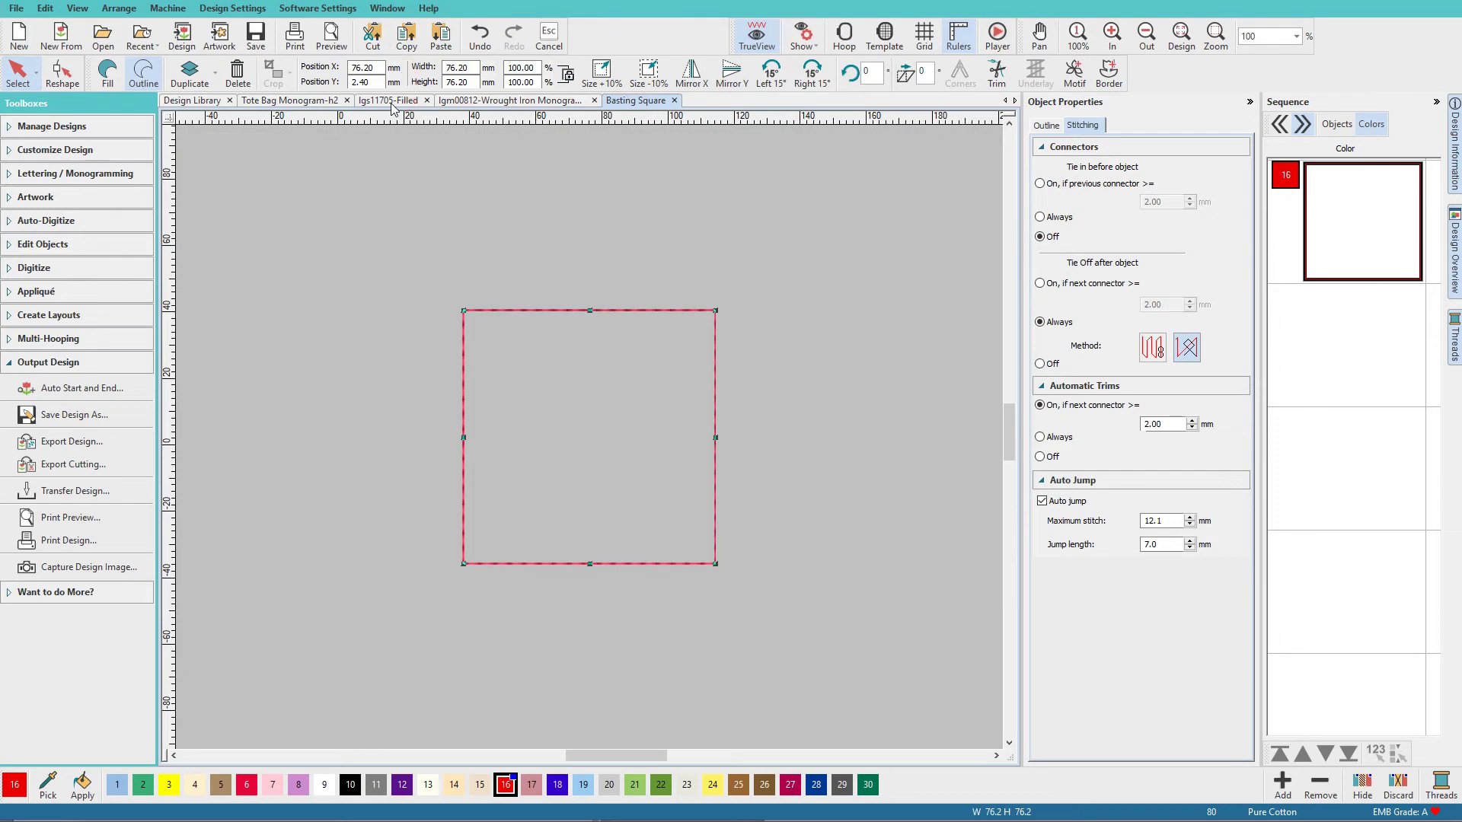
pyautogui.click(392, 105)
pyautogui.hotkey('ctrl', 'v')
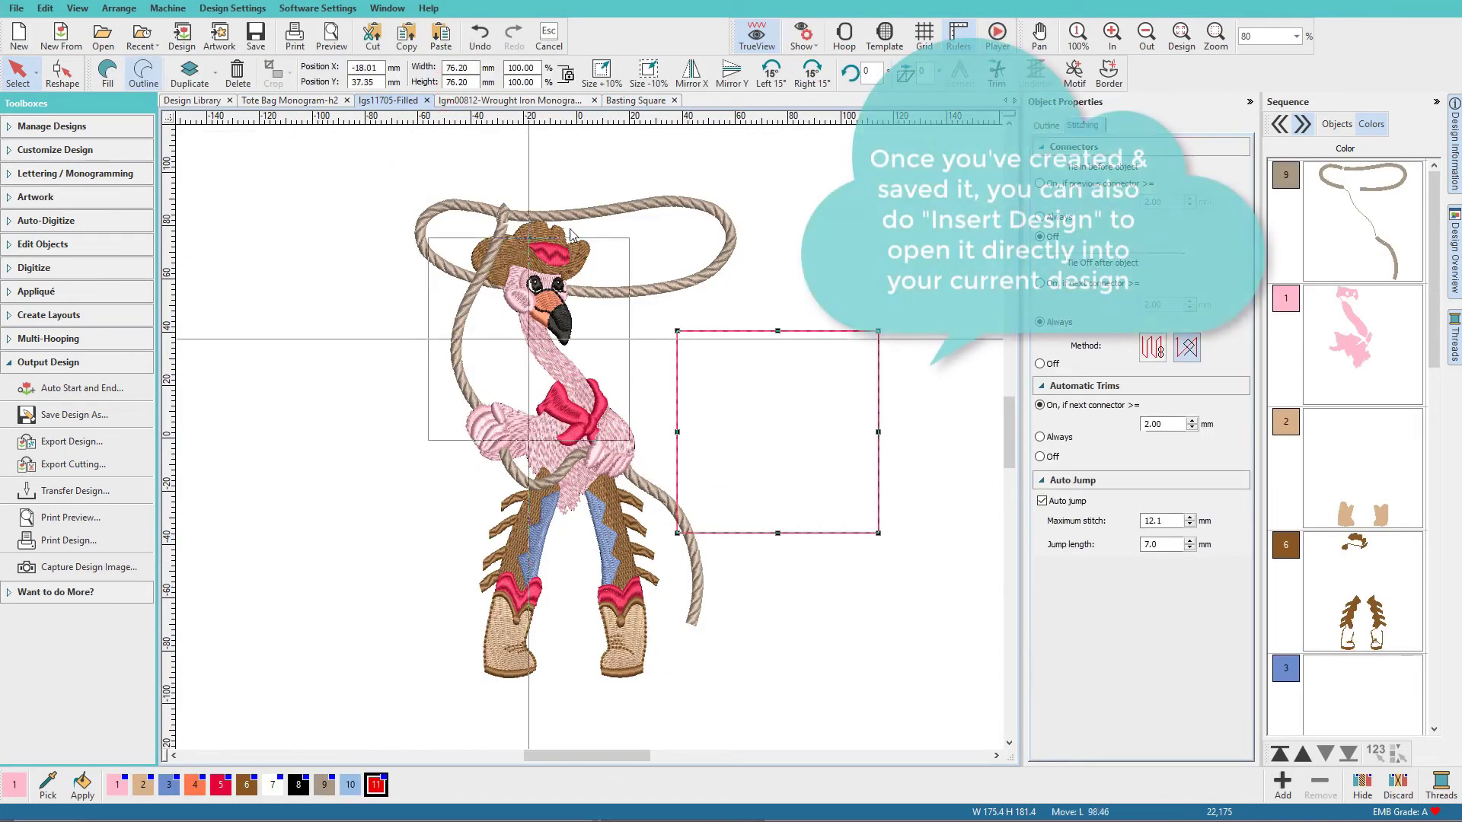
pyautogui.click(562, 189)
# Stretch the square to about 130 × 190 mm around the flamingo and make it stitch first
pyautogui.moveTo(606, 386); pyautogui.dragTo(749, 740)
pyautogui.moveTo(577, 528); pyautogui.dragTo(577, 690)
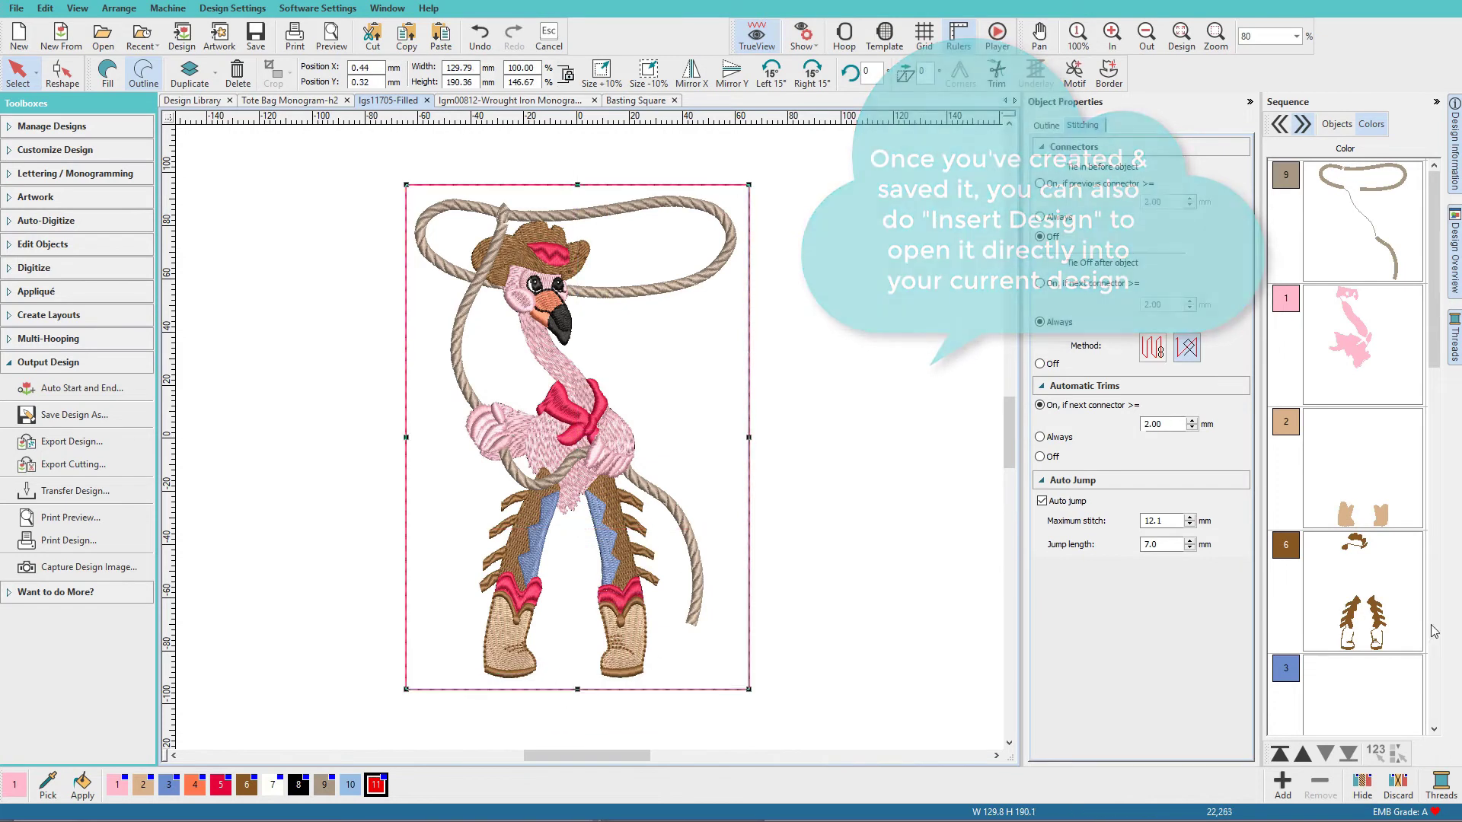
pyautogui.scroll(-5, 1434, 552)
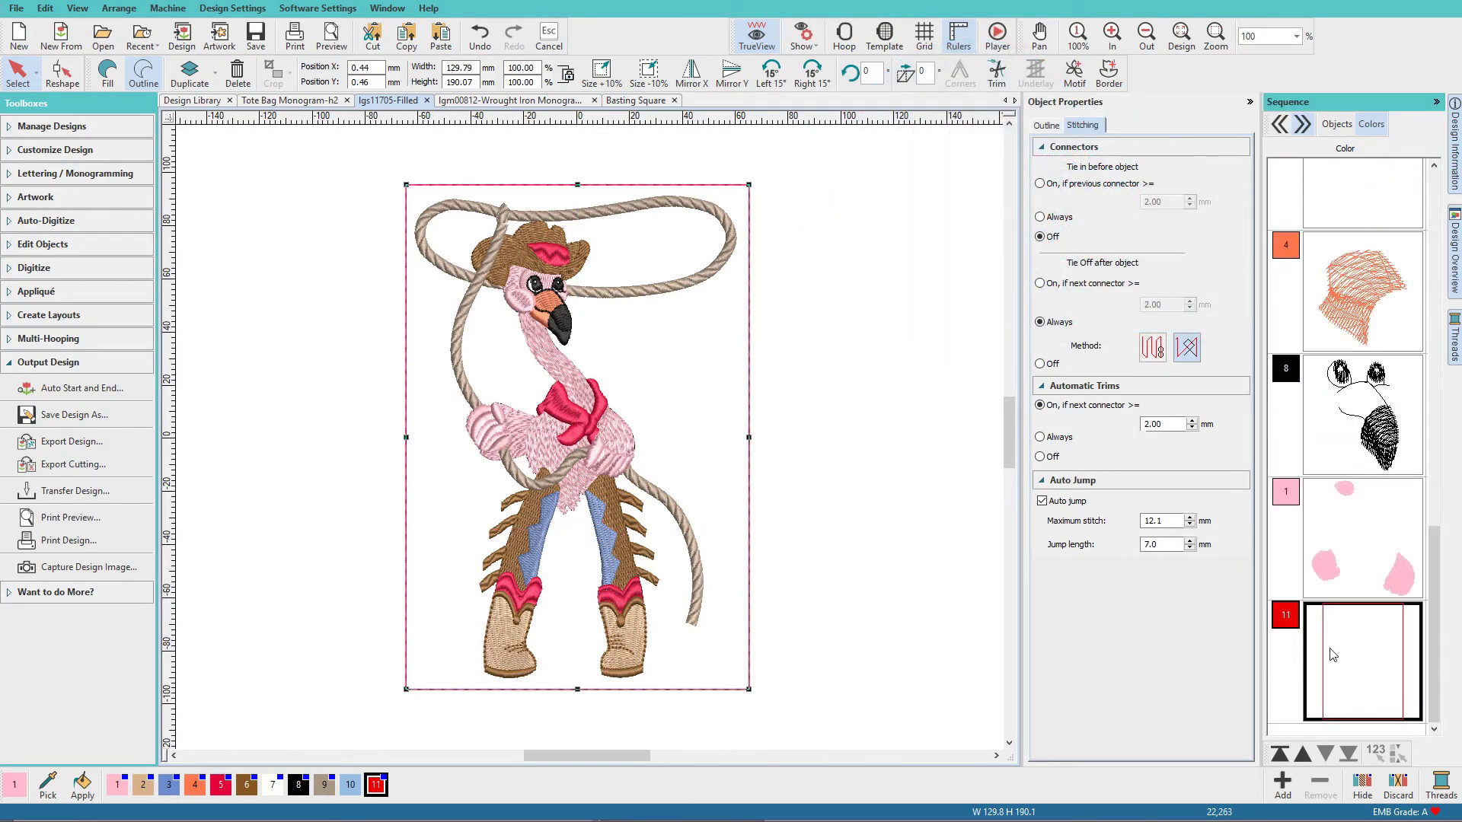
pyautogui.click(1279, 755)
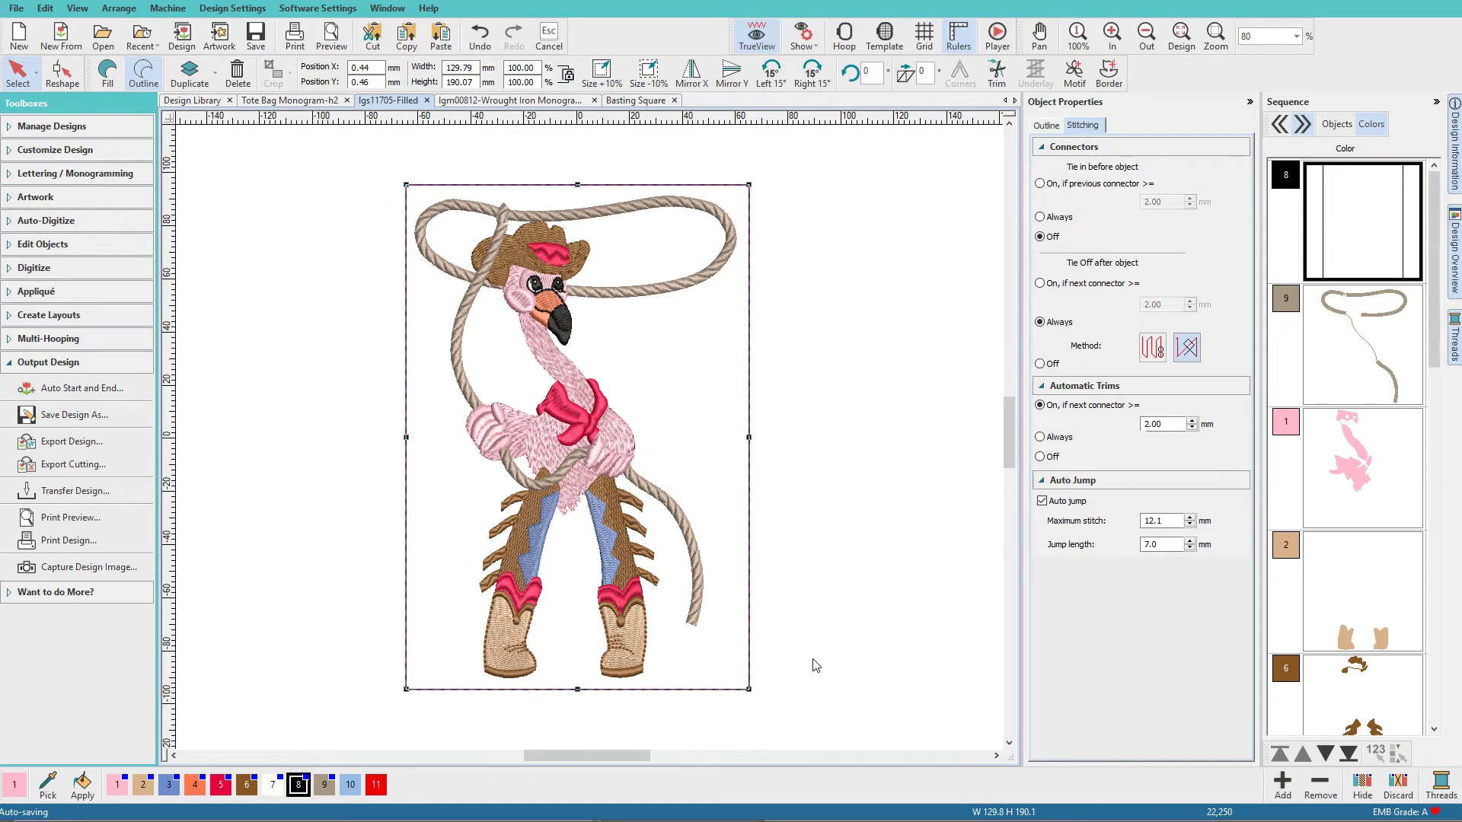
# Replace the pasted box with a new 130.21 × 193.64 mm single-run outline rectangle around the flamingo
pyautogui.press('Delete')
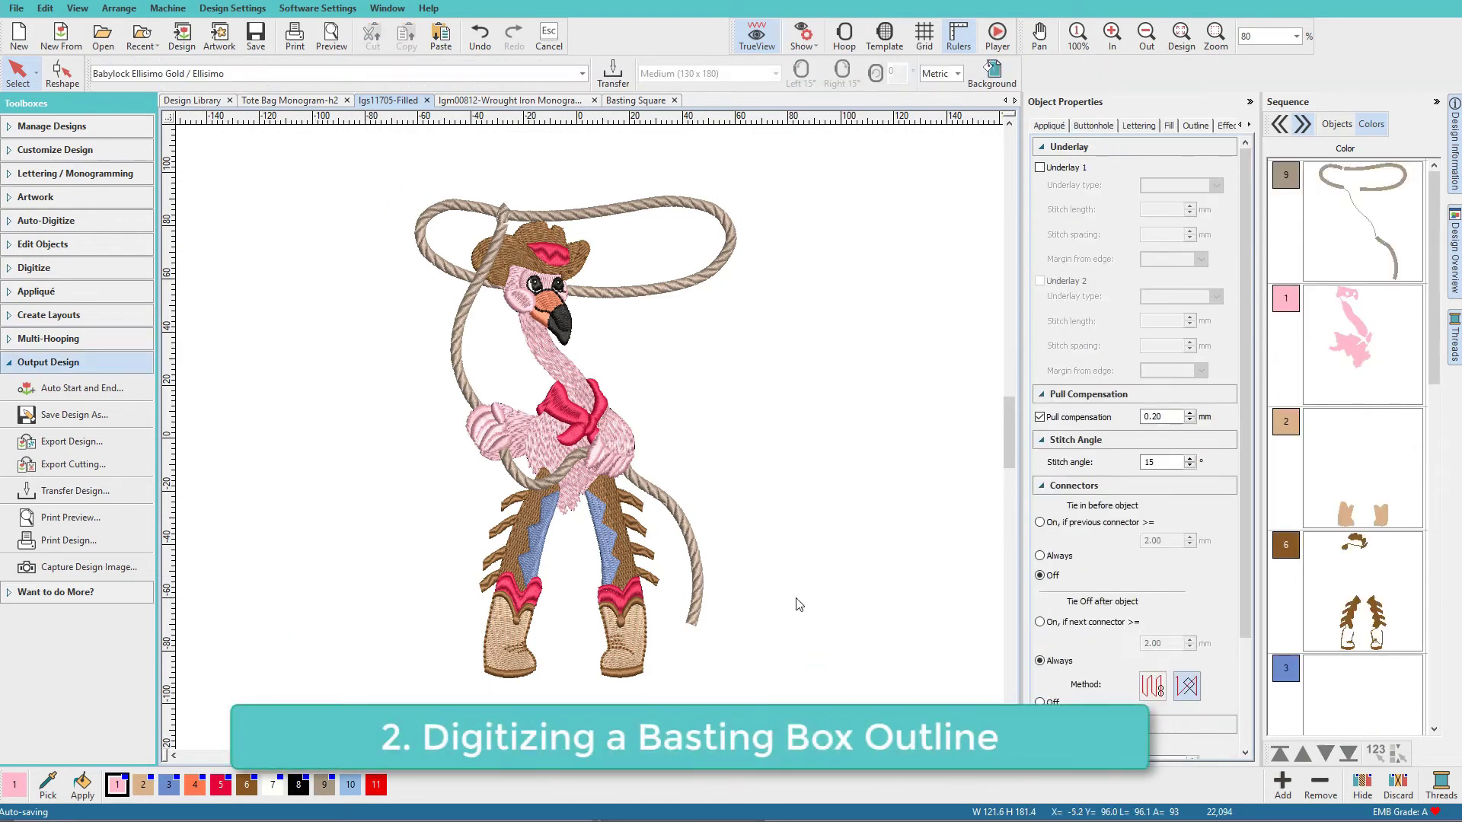
pyautogui.click(14, 269)
pyautogui.click(48, 265)
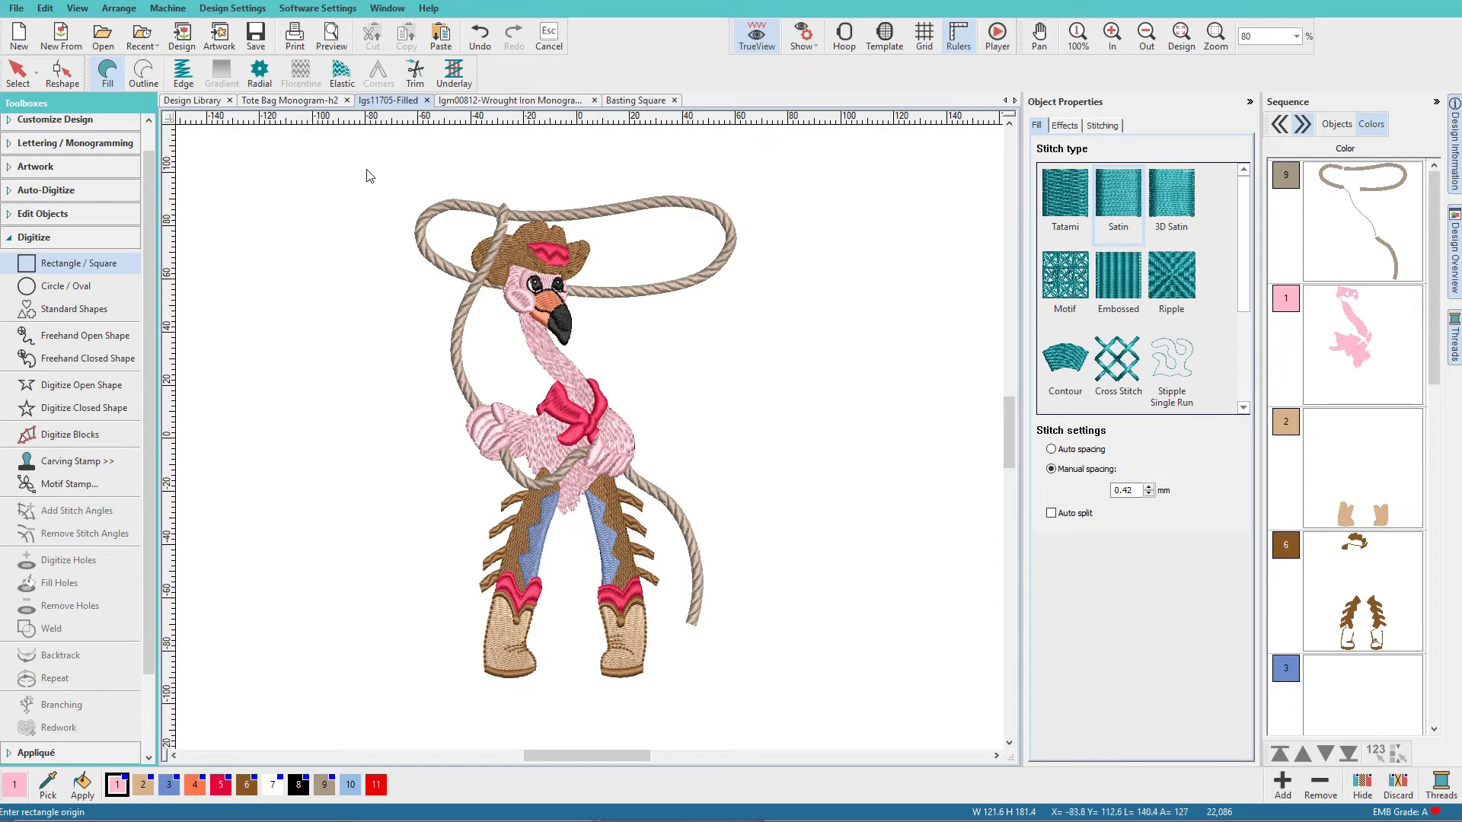
pyautogui.click(144, 76)
pyautogui.click(1064, 200)
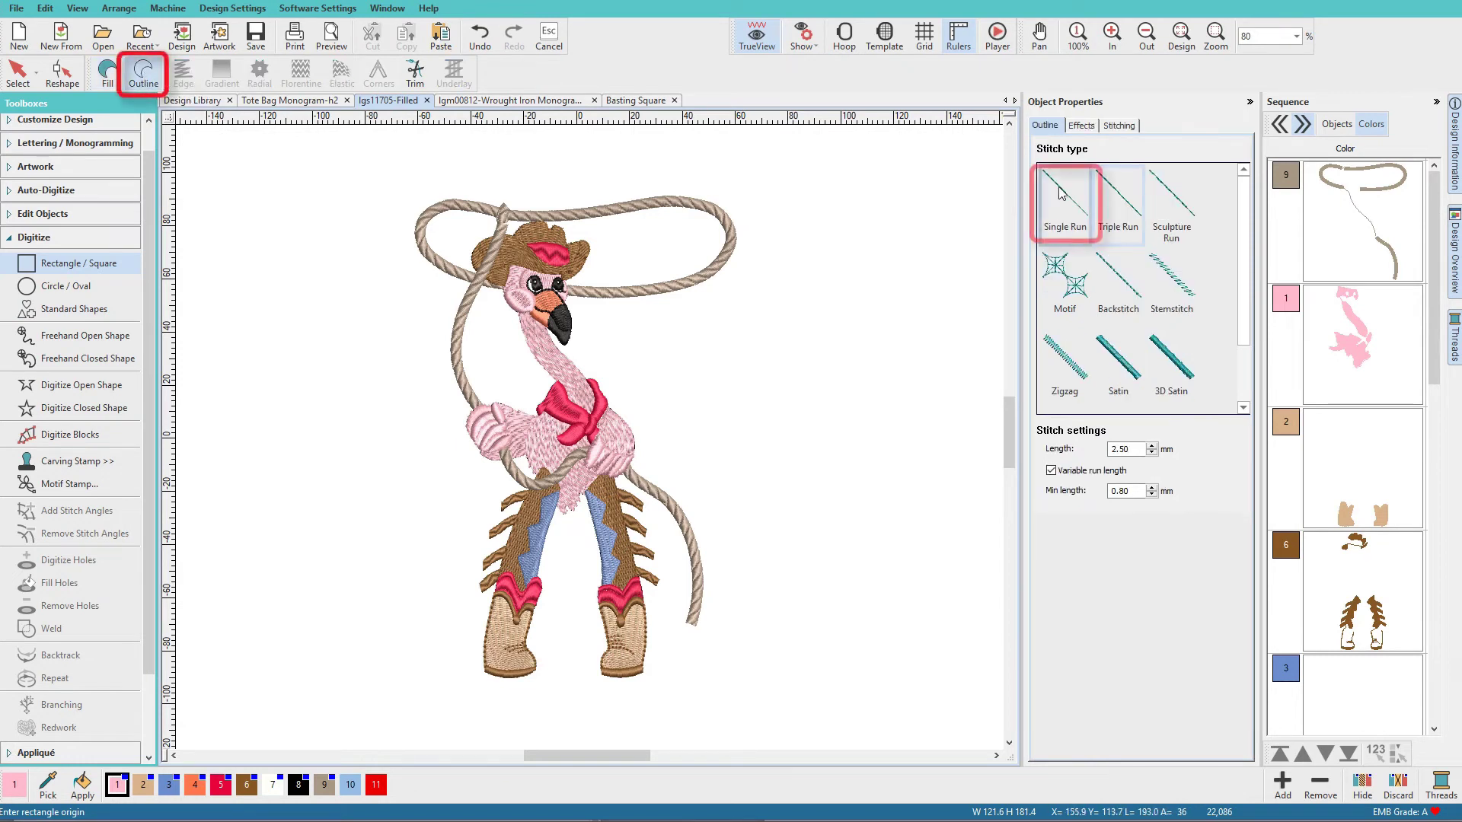
pyautogui.click(400, 179)
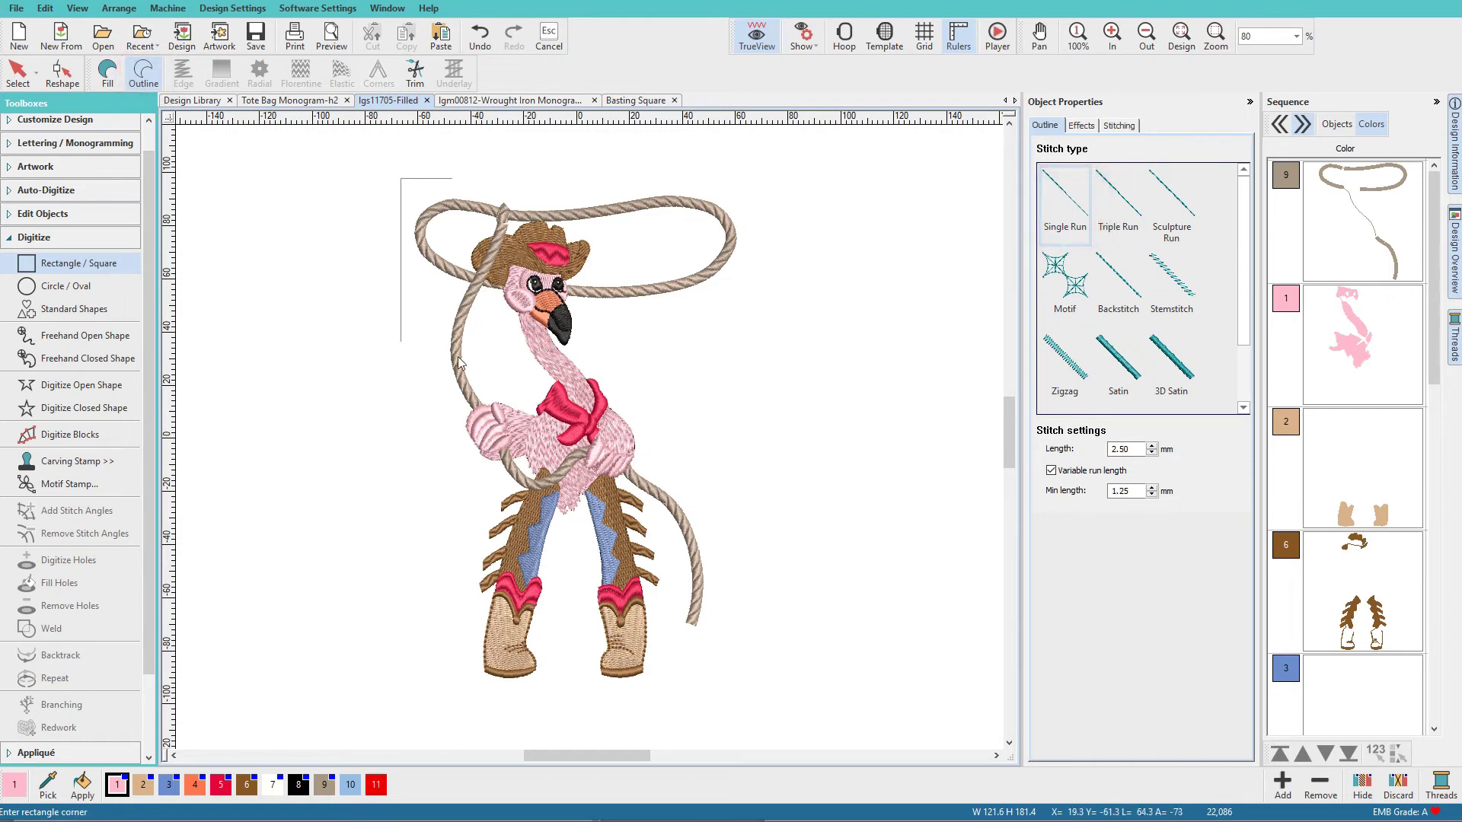
pyautogui.click(745, 695)
# Set the rectangle's outline stitch length to 4.50 mm
pyautogui.click(1125, 449)
pyautogui.write('4.')
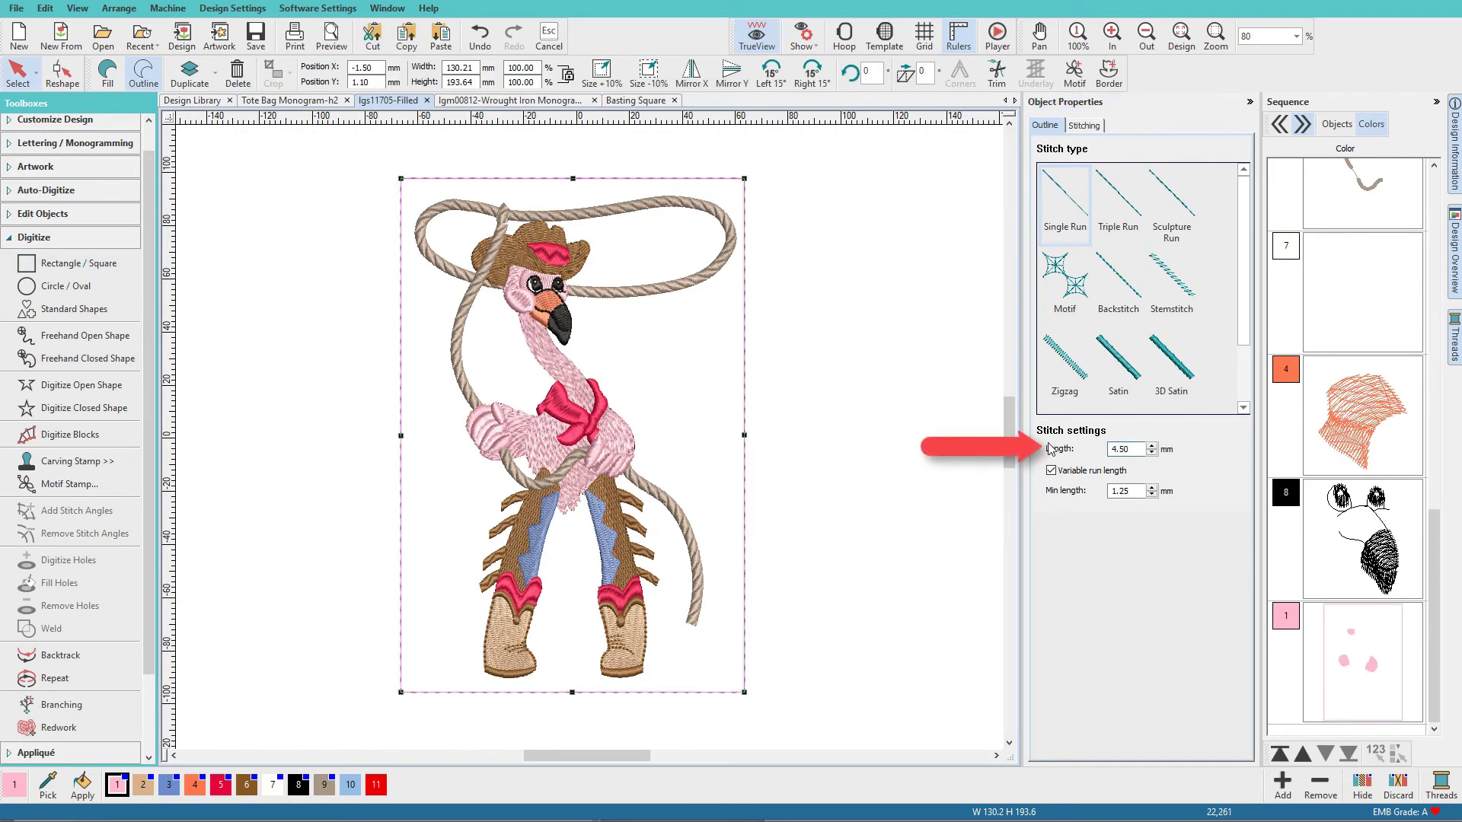
pyautogui.click(1091, 126)
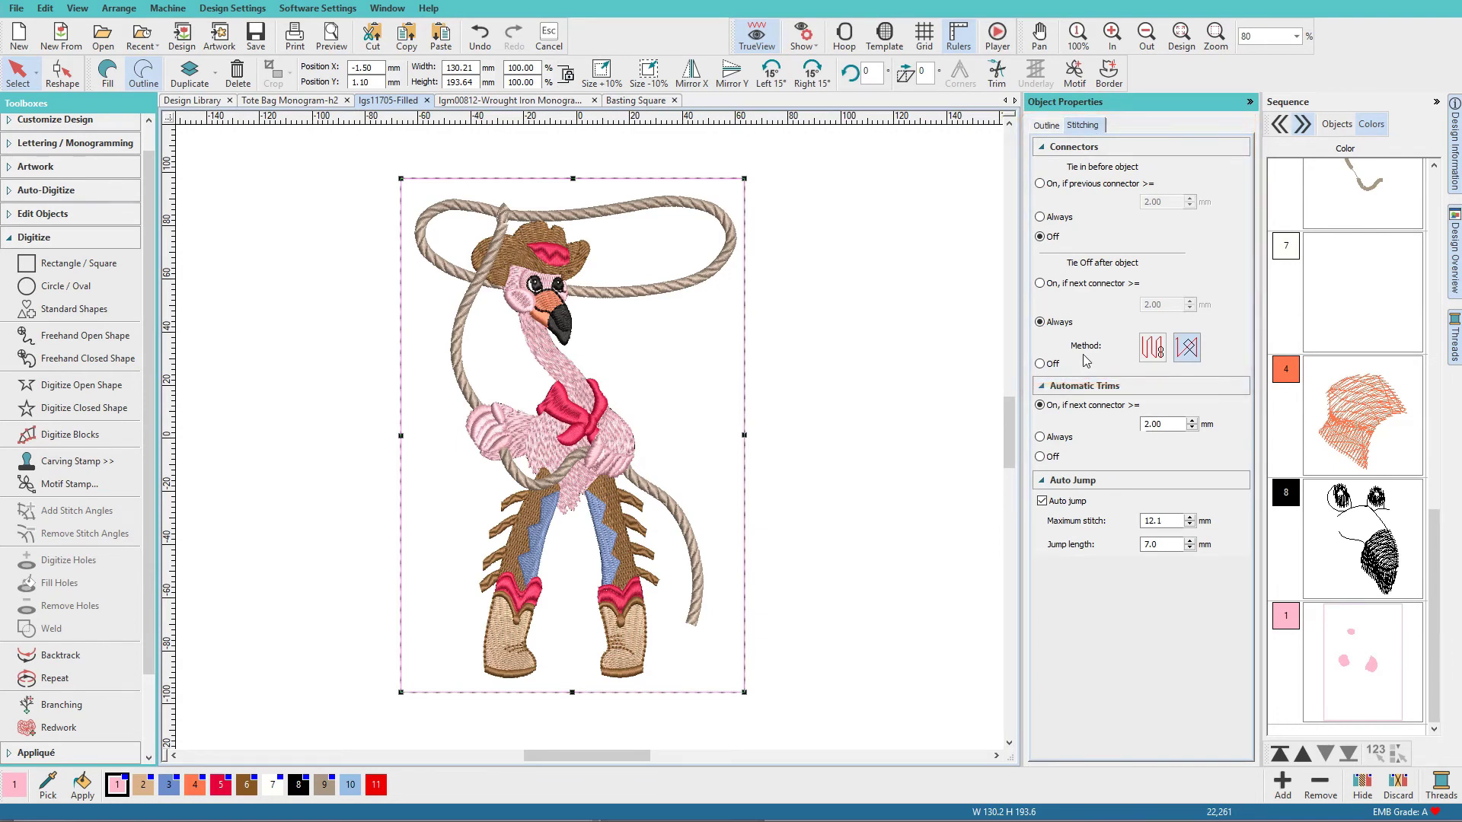
# Give the basting rectangle thread colour 8, stitch it first, and shrink its top, left and corner slightly
pyautogui.click(300, 790)
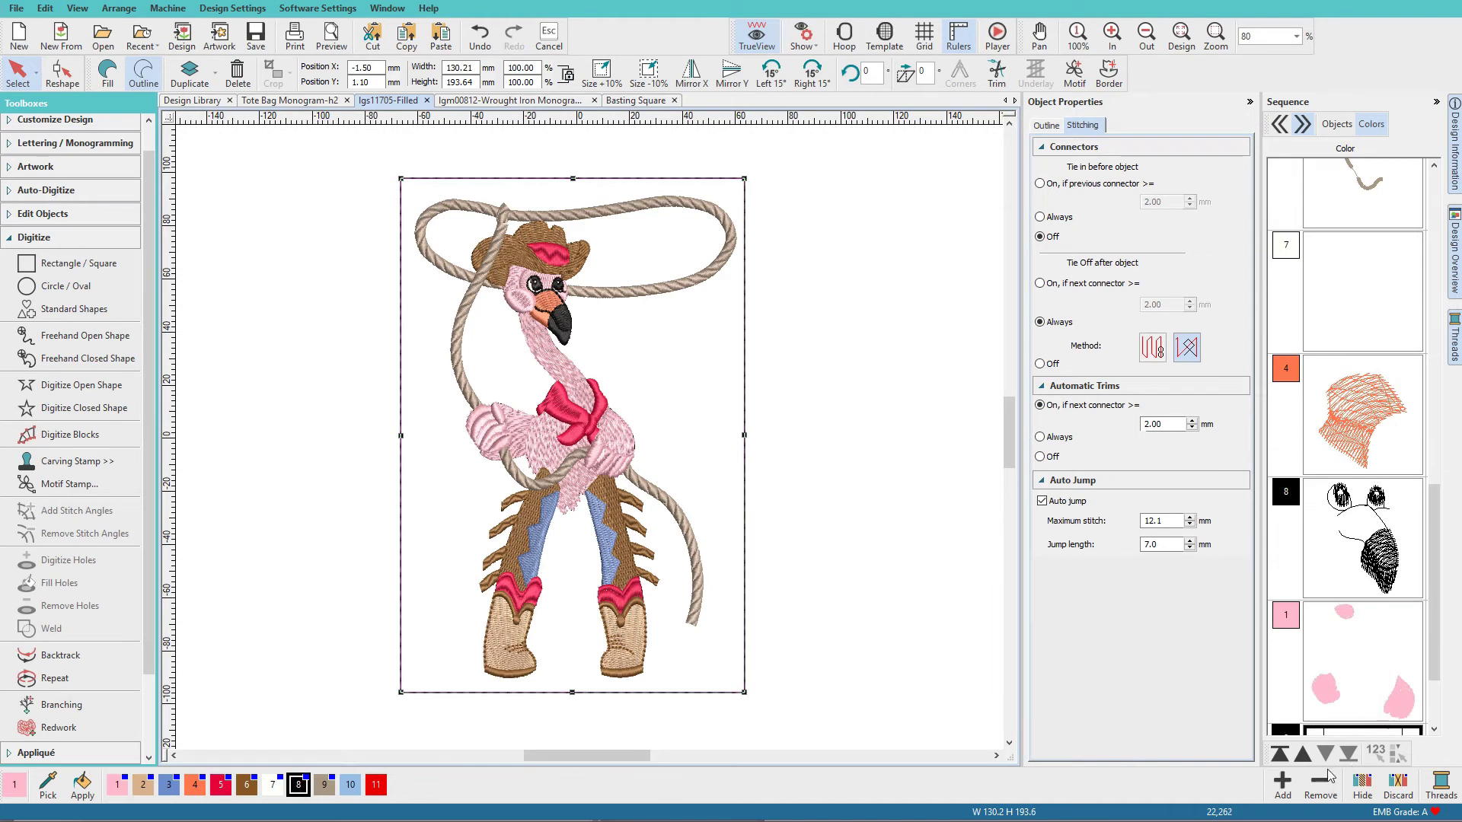
pyautogui.click(1279, 755)
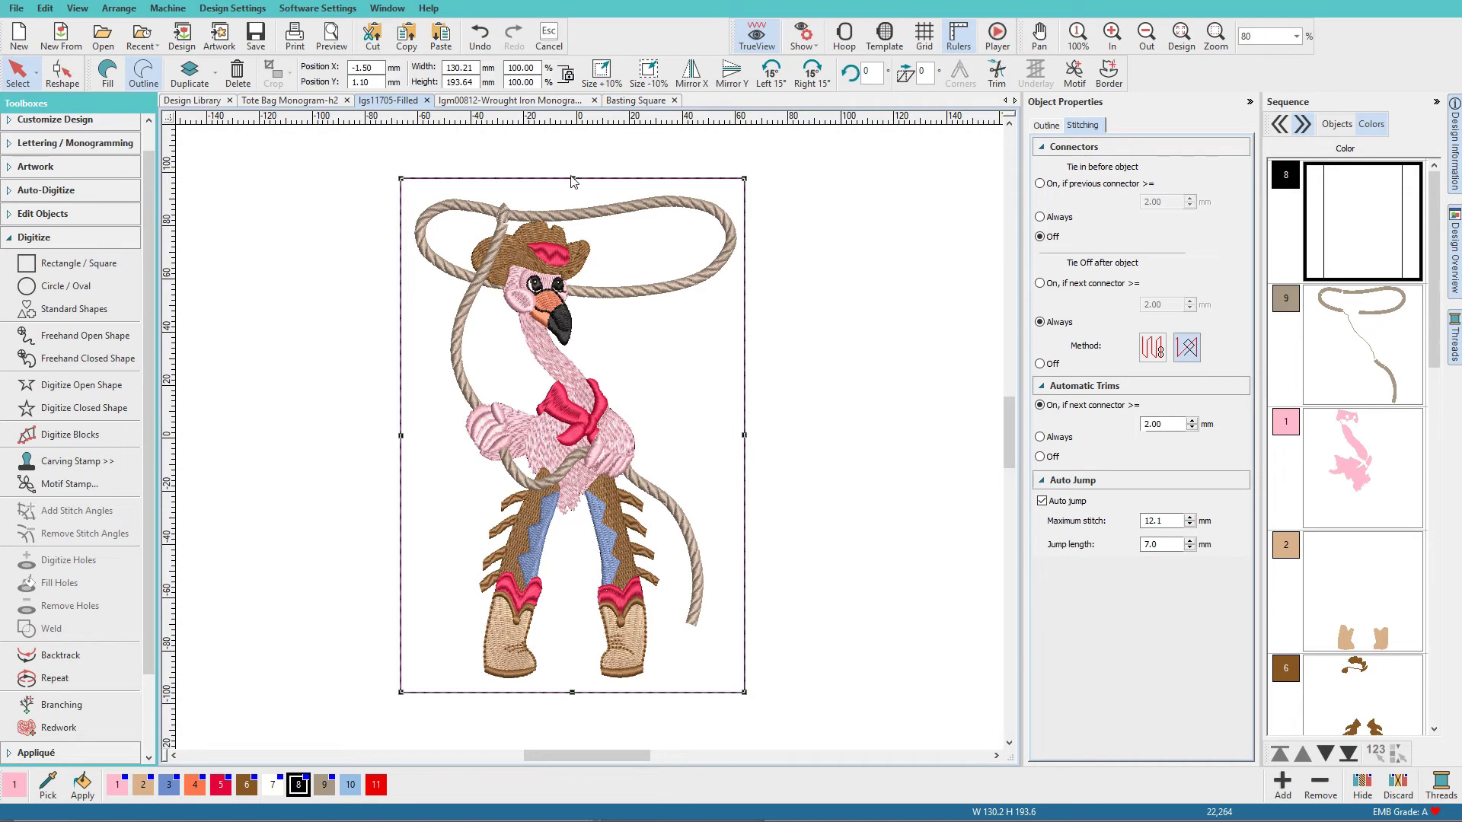
pyautogui.moveTo(573, 178); pyautogui.dragTo(572, 193)
pyautogui.moveTo(399, 439); pyautogui.dragTo(410, 440)
pyautogui.moveTo(743, 692); pyautogui.dragTo(738, 684)
pyautogui.click(826, 652)
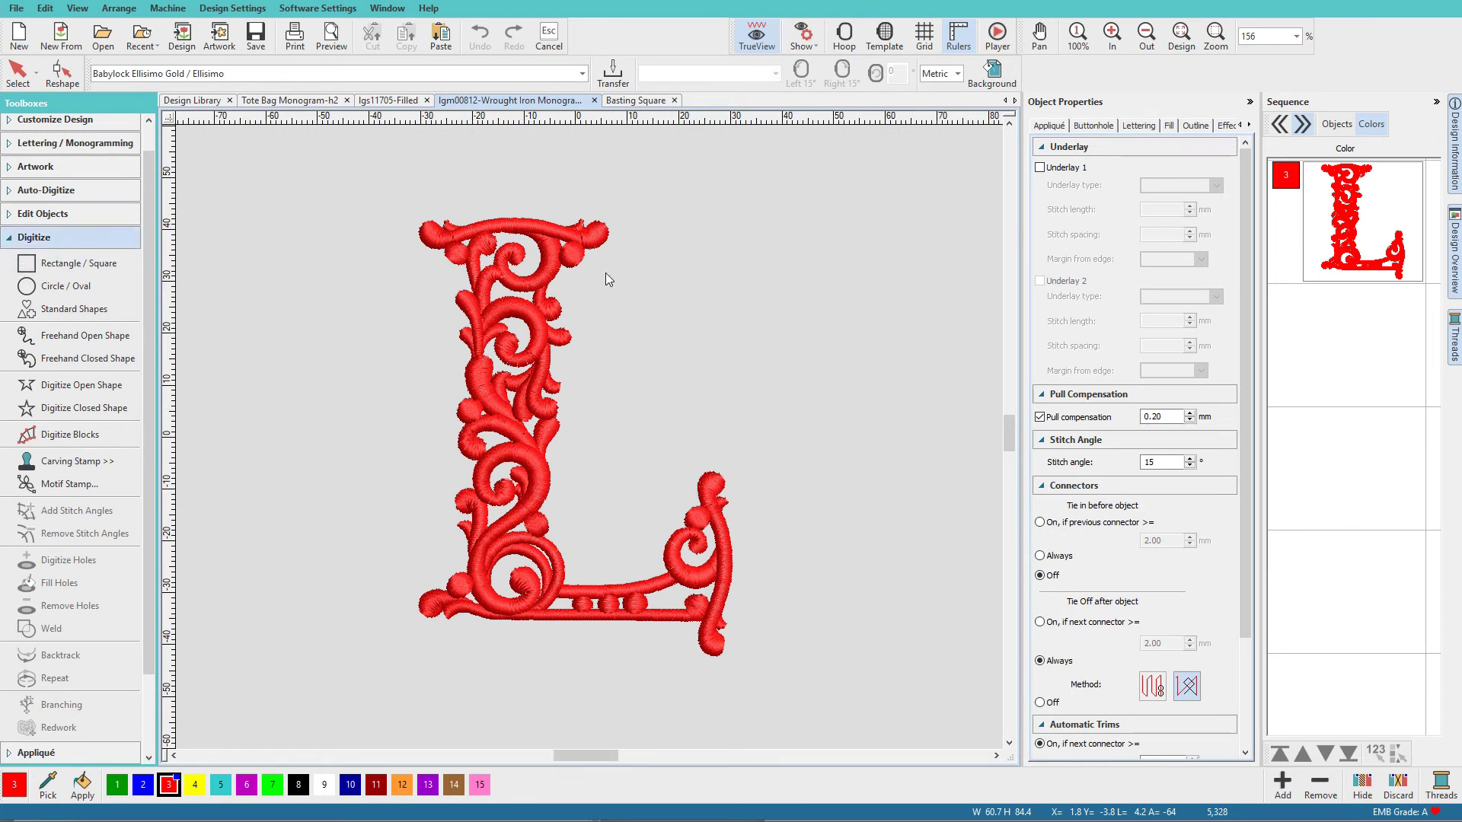
# Select the whole wrought-iron L and open Create Outlines and Offsets from the Create Layouts toolbox
pyautogui.hotkey('ctrl', 'a')
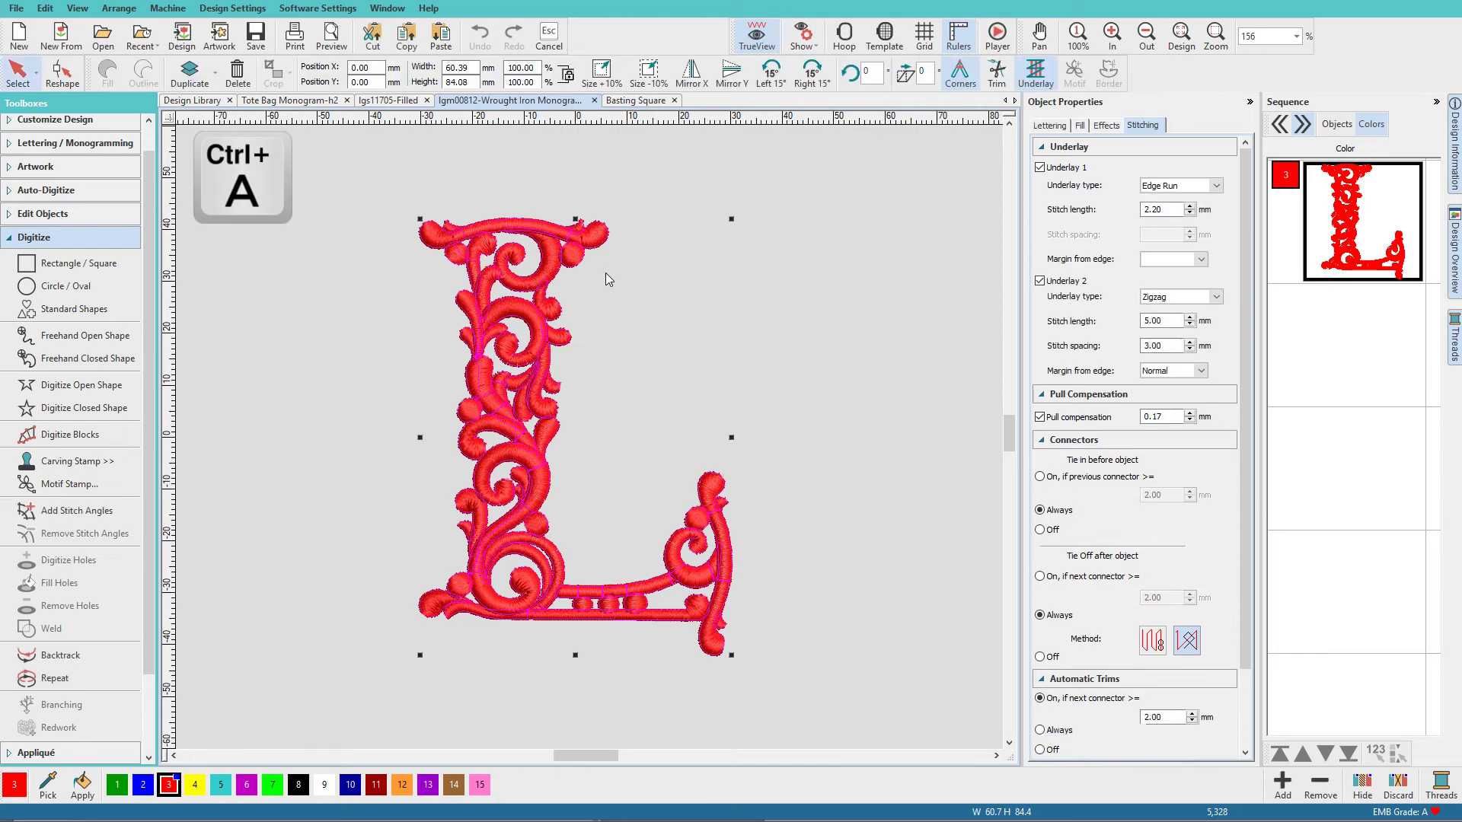
pyautogui.click(9, 239)
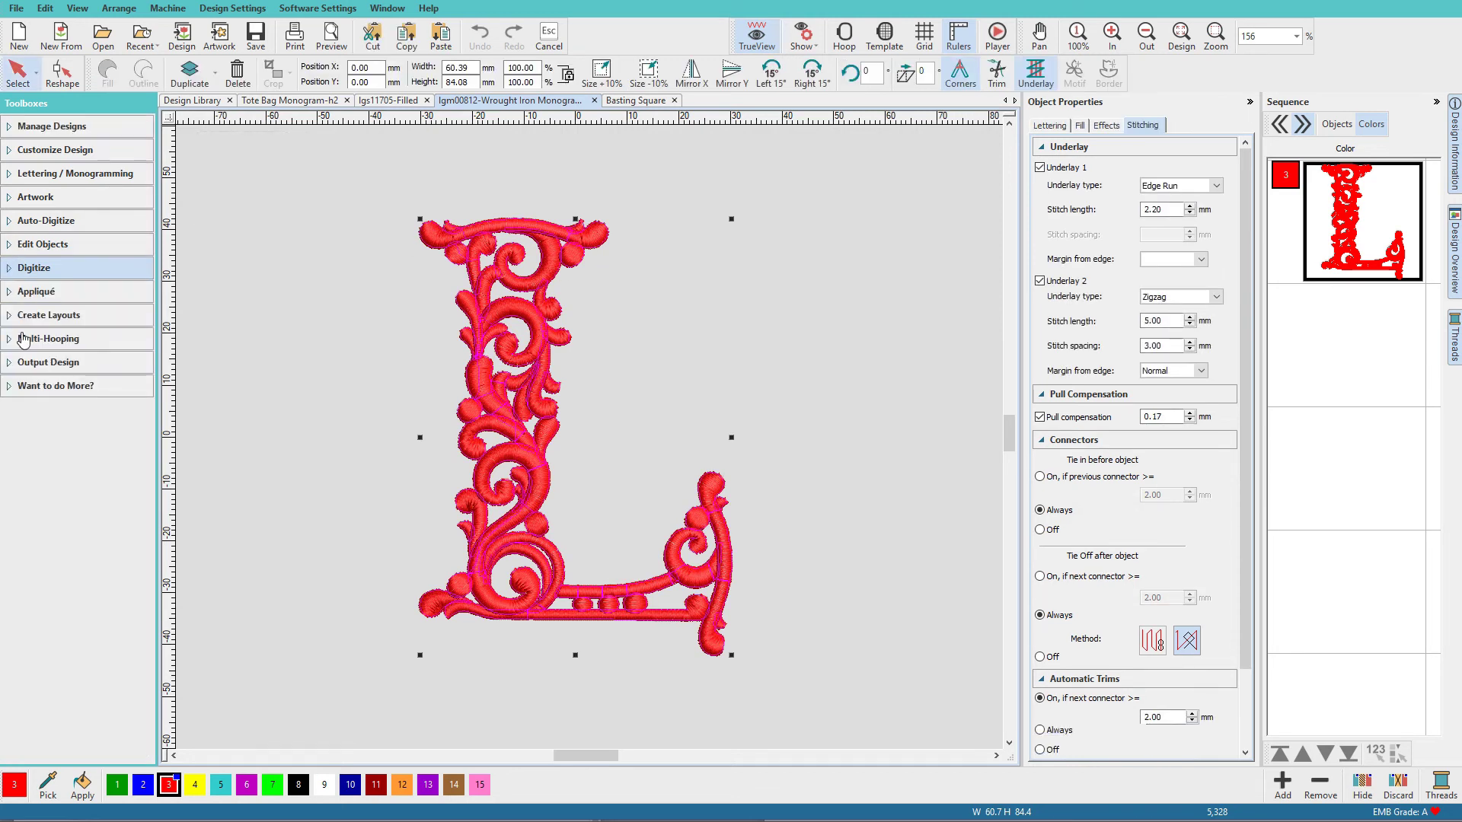
pyautogui.click(10, 315)
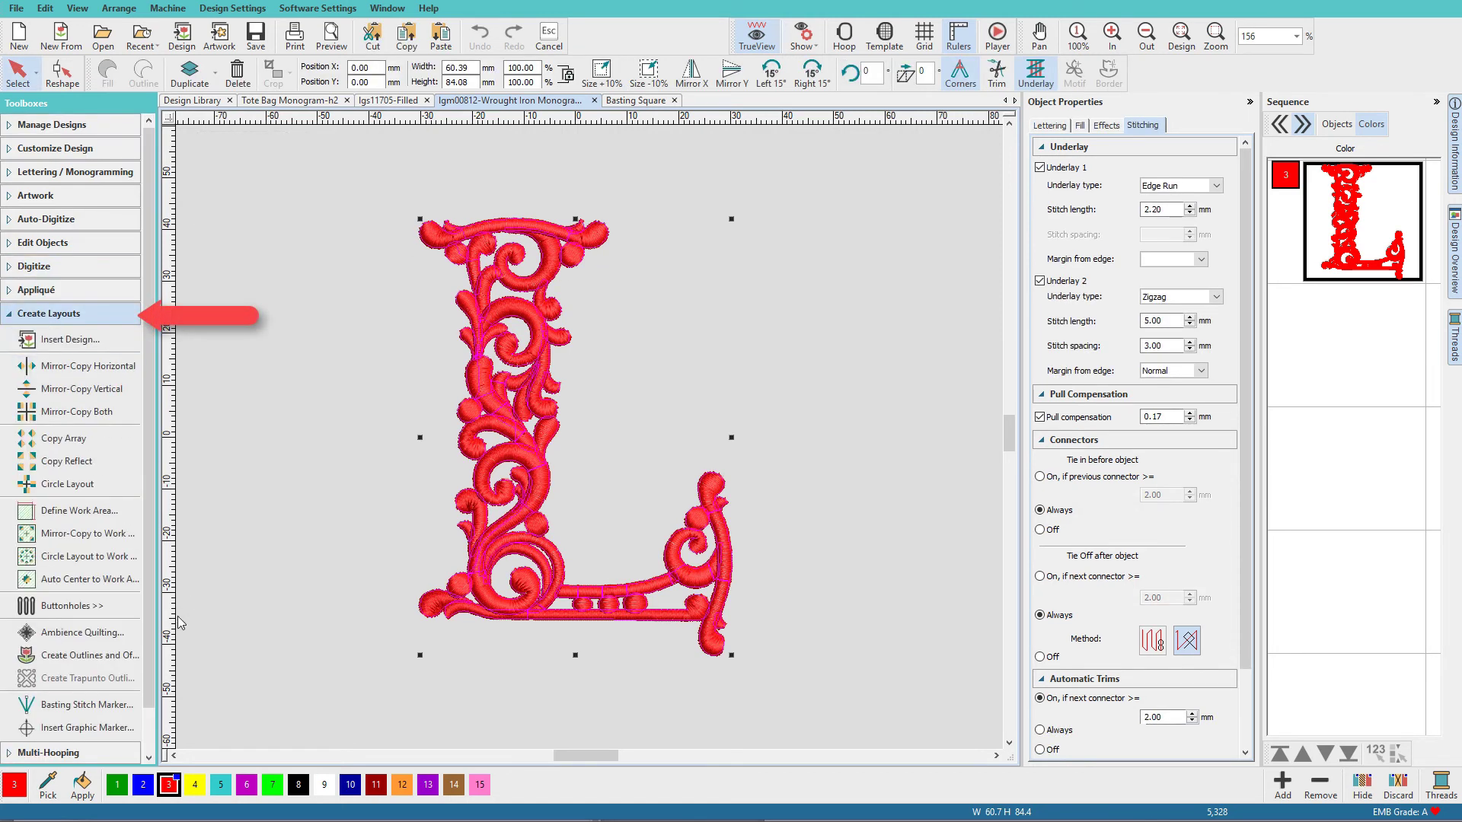
pyautogui.click(102, 656)
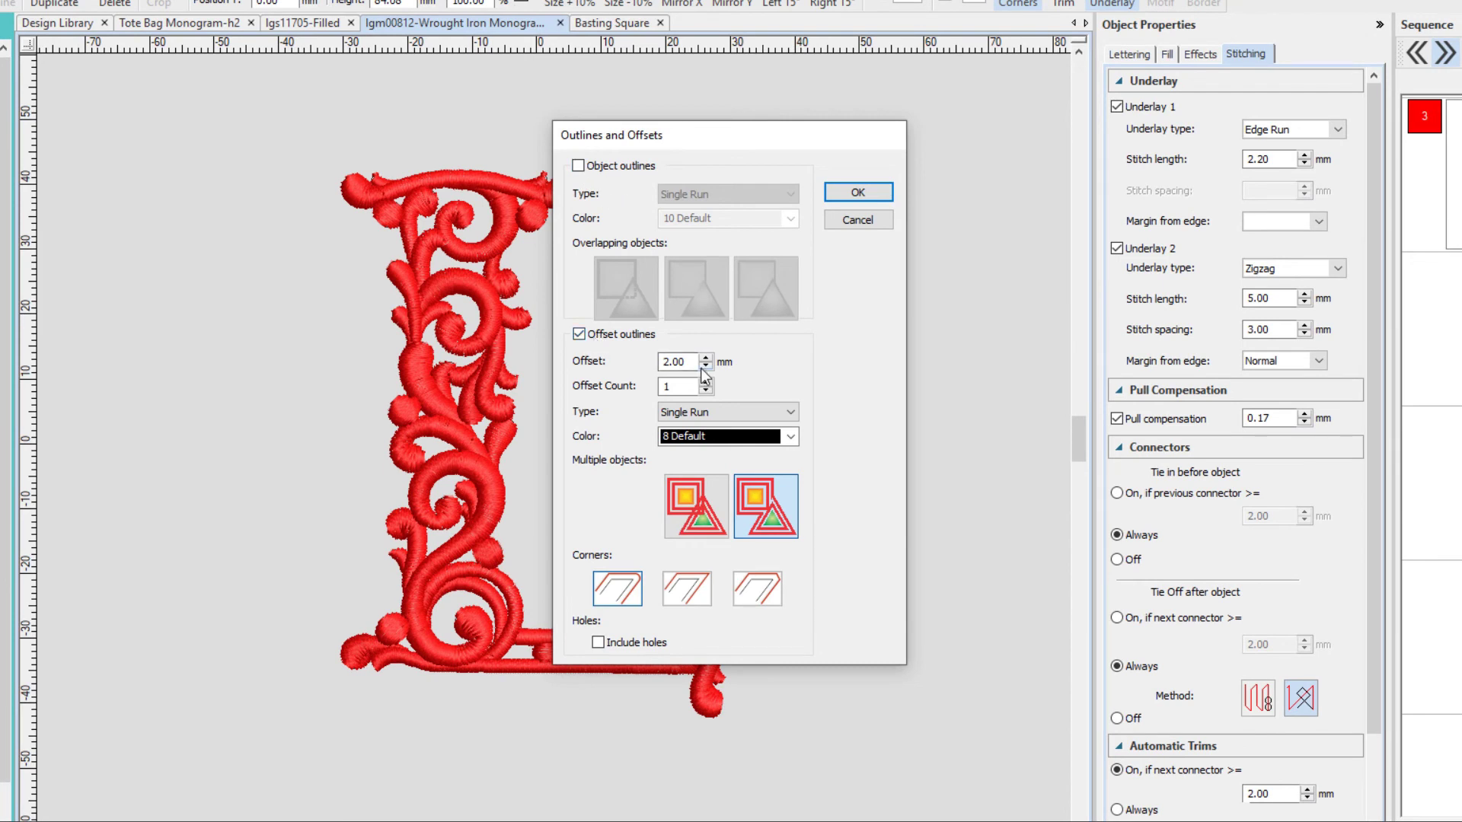
# Create a single-run offset outline 1.5 mm around the L in colour 8
pyautogui.moveTo(698, 363); pyautogui.dragTo(661, 362)
pyautogui.write('1.5')
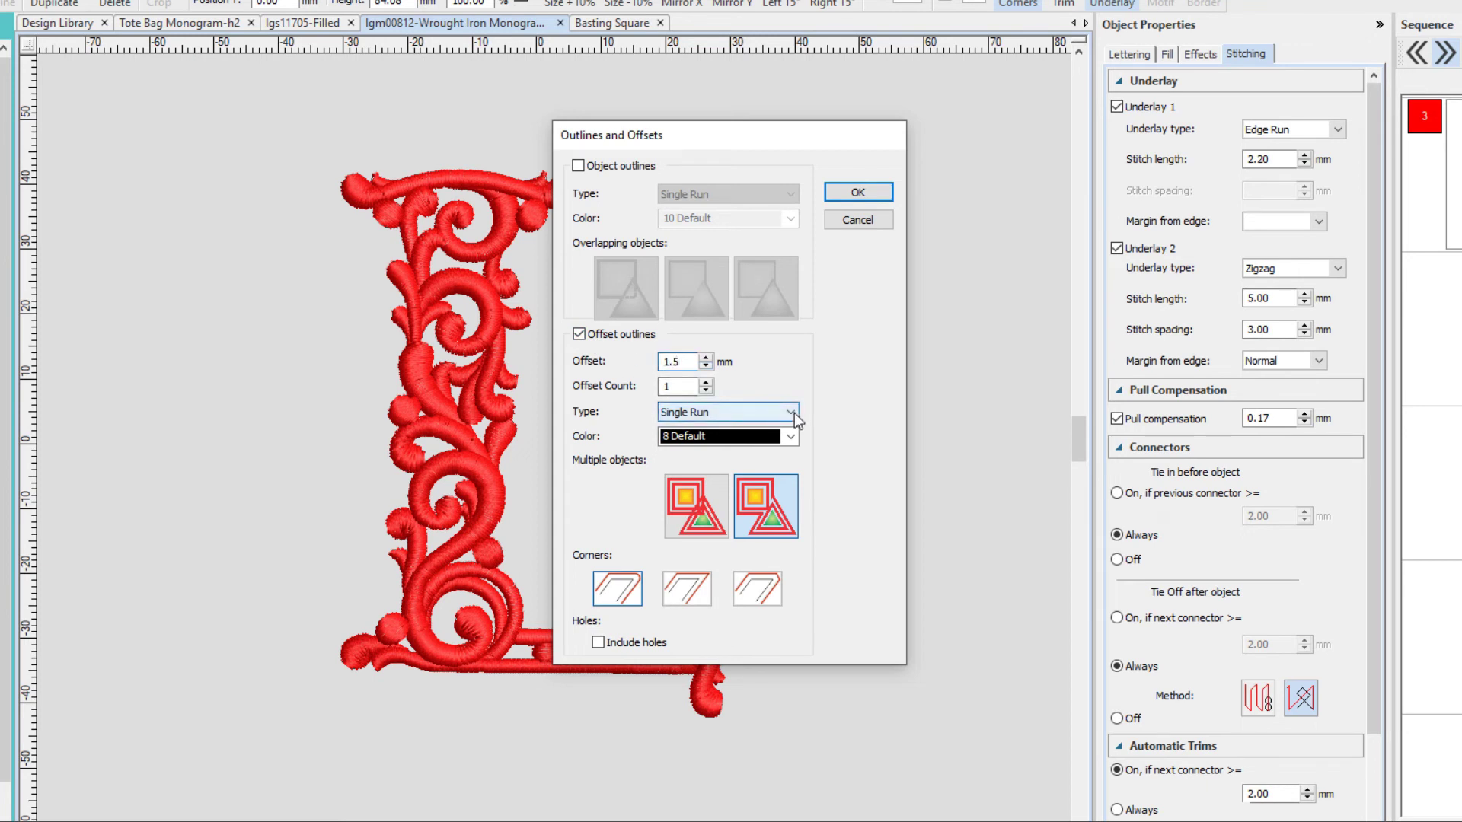
pyautogui.click(791, 437)
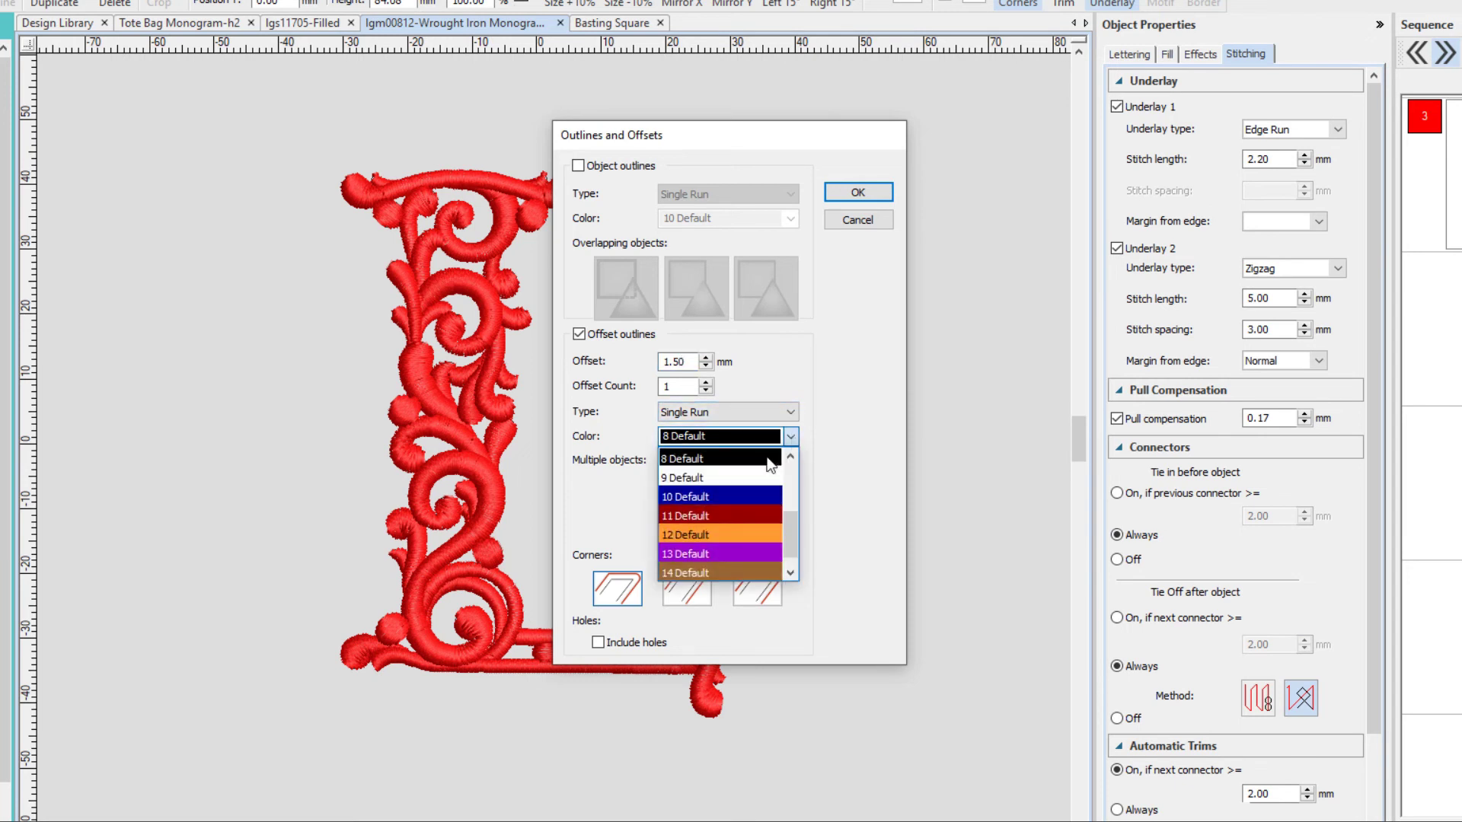
pyautogui.click(760, 457)
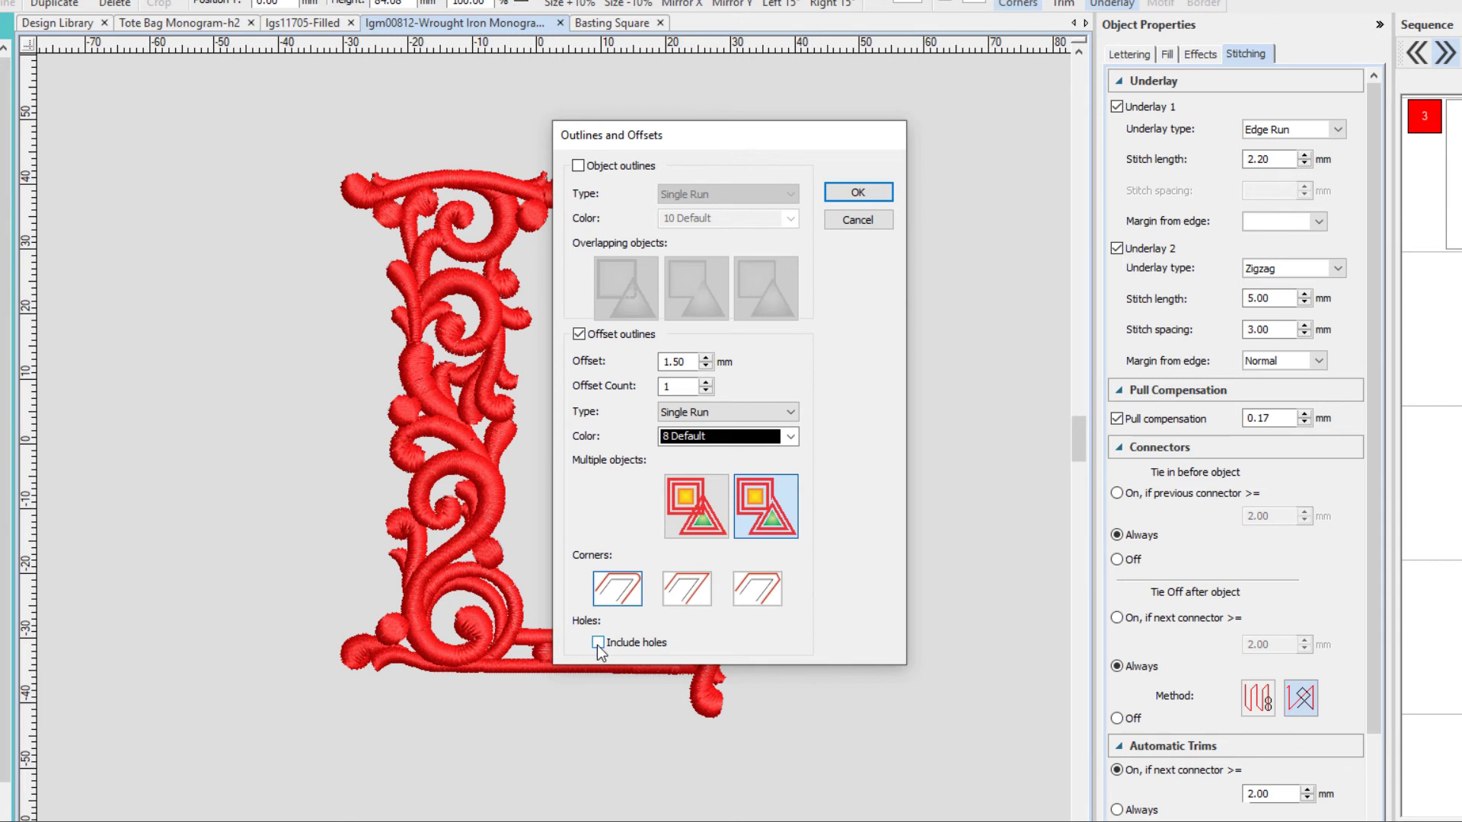
pyautogui.click(851, 192)
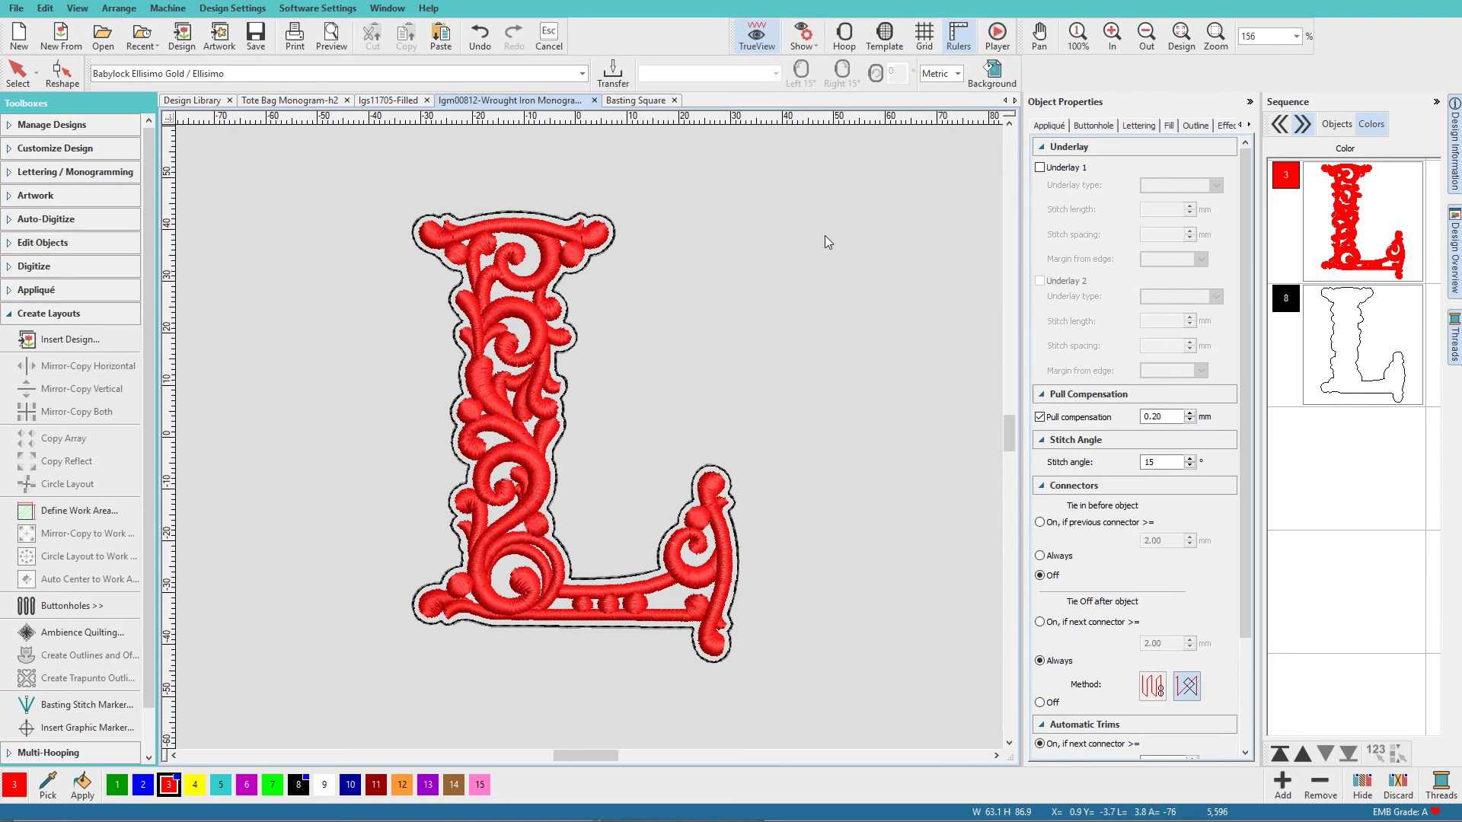
# Set the L outline's stitch length to 4.50 mm and move colour block 8 to stitch first
pyautogui.click(1337, 357)
pyautogui.scroll(-5, 1121, 165)
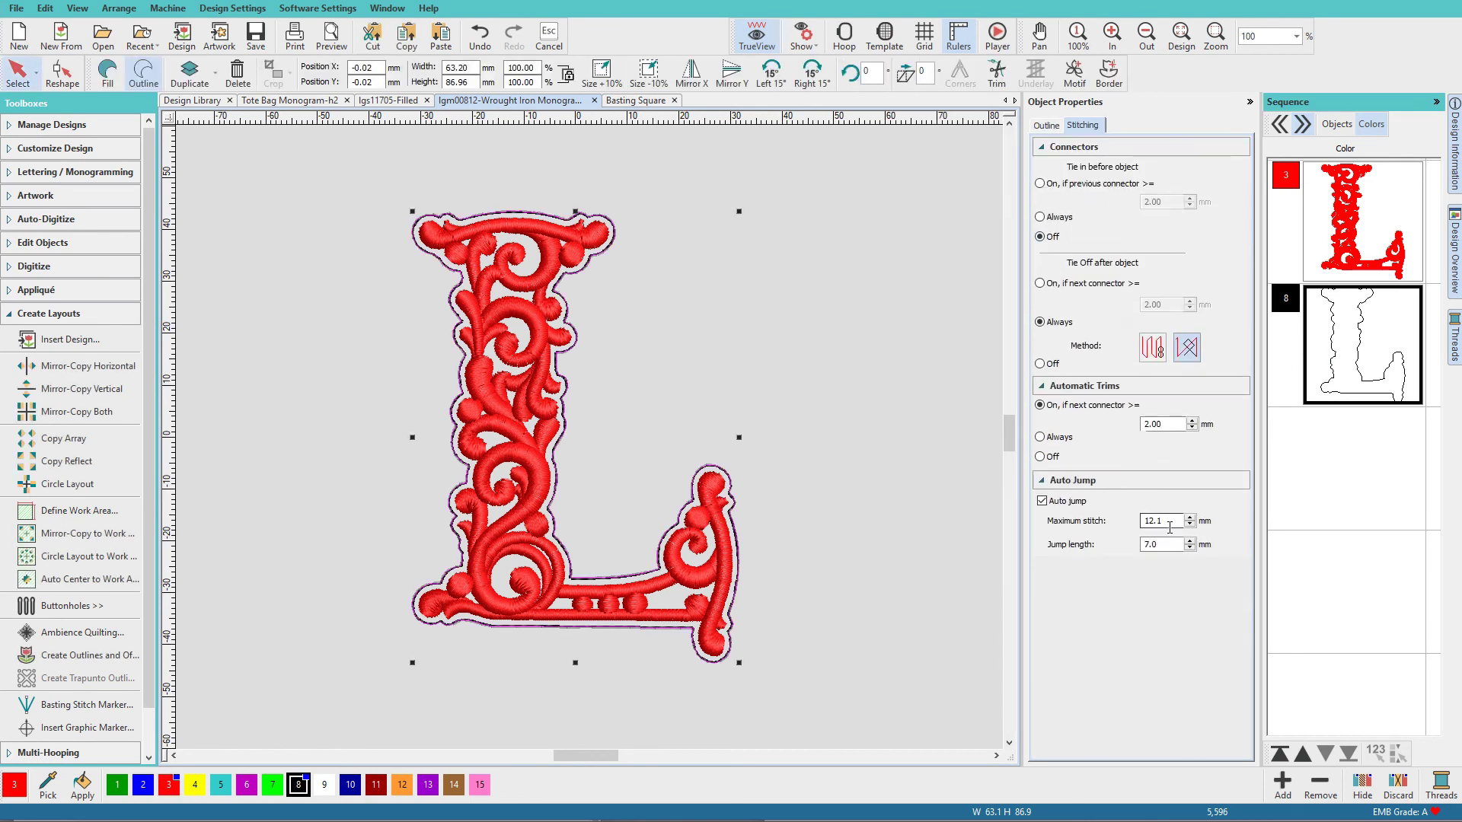
pyautogui.click(1045, 125)
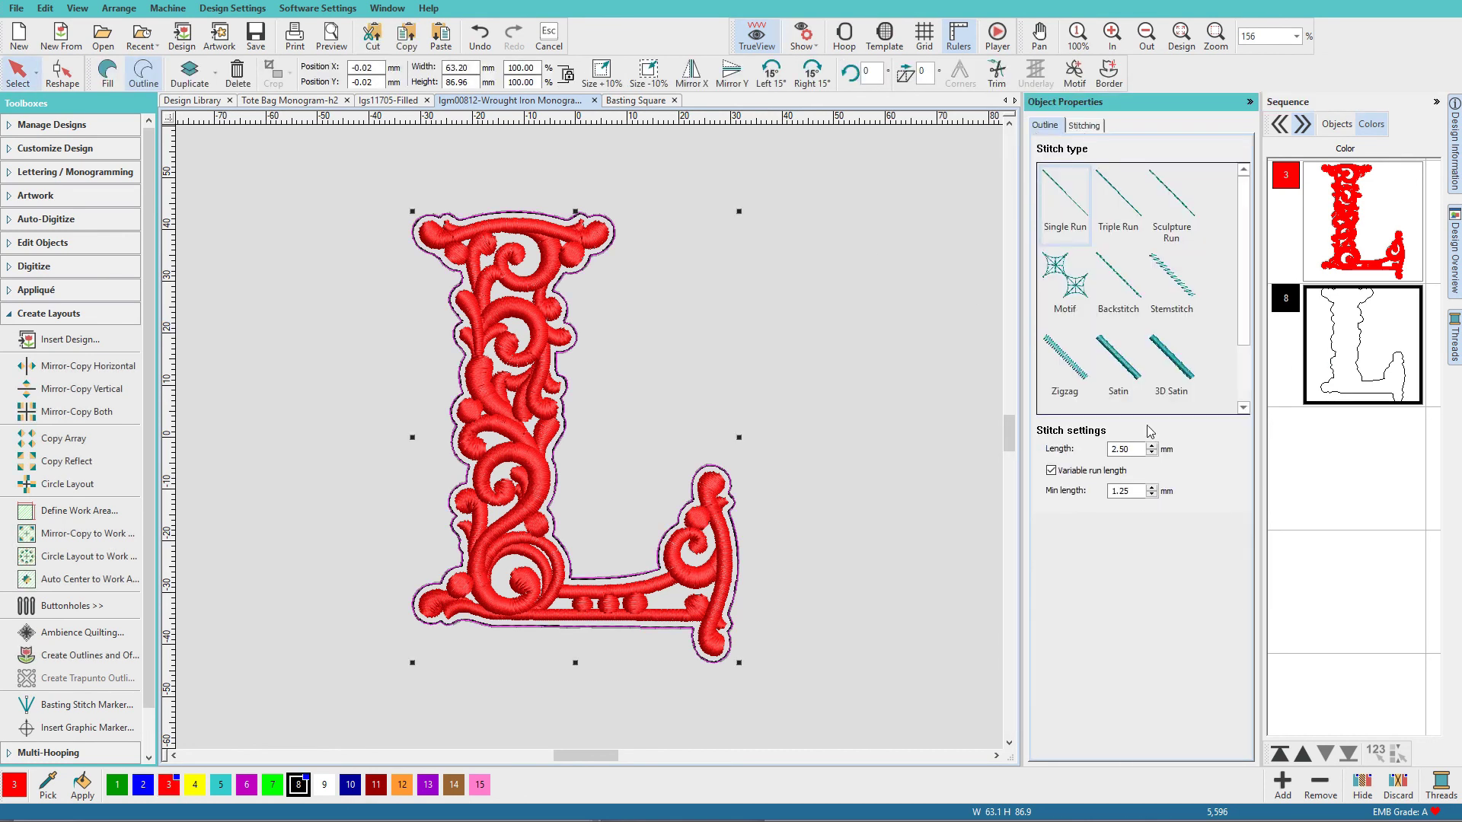
pyautogui.doubleClick(1135, 450)
pyautogui.write('4.5')
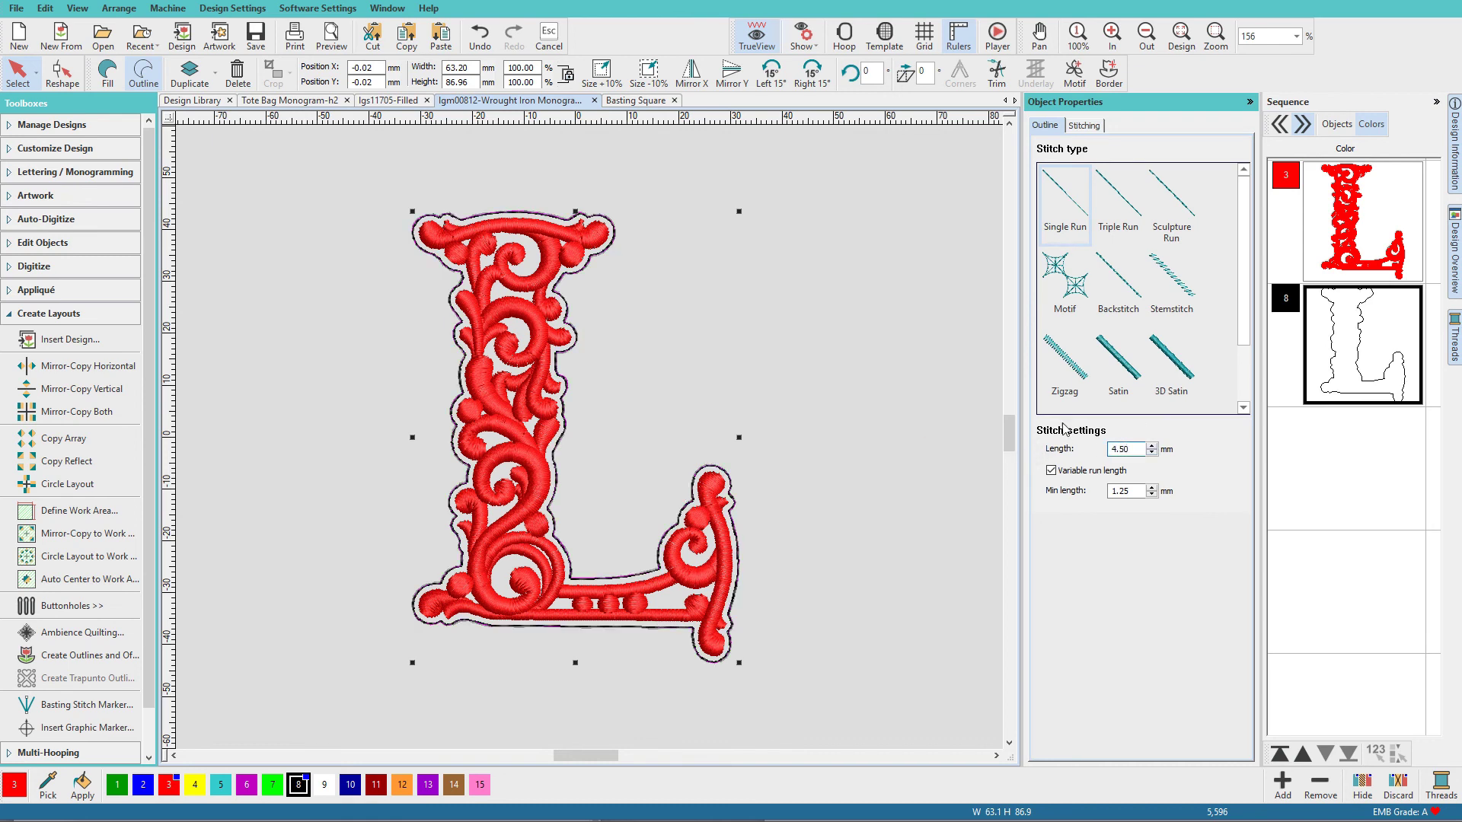
pyautogui.press('Return')
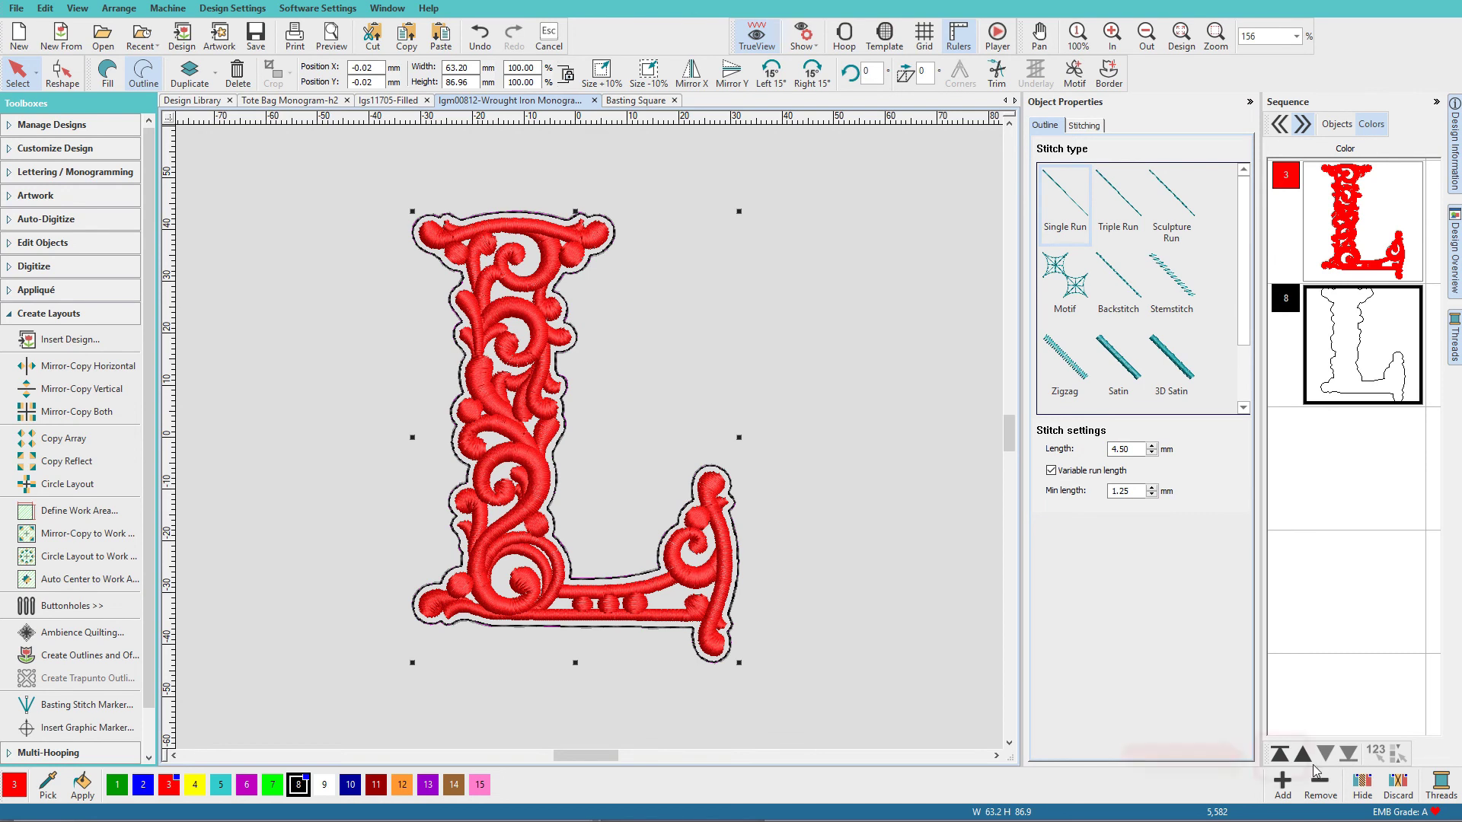
pyautogui.click(1280, 753)
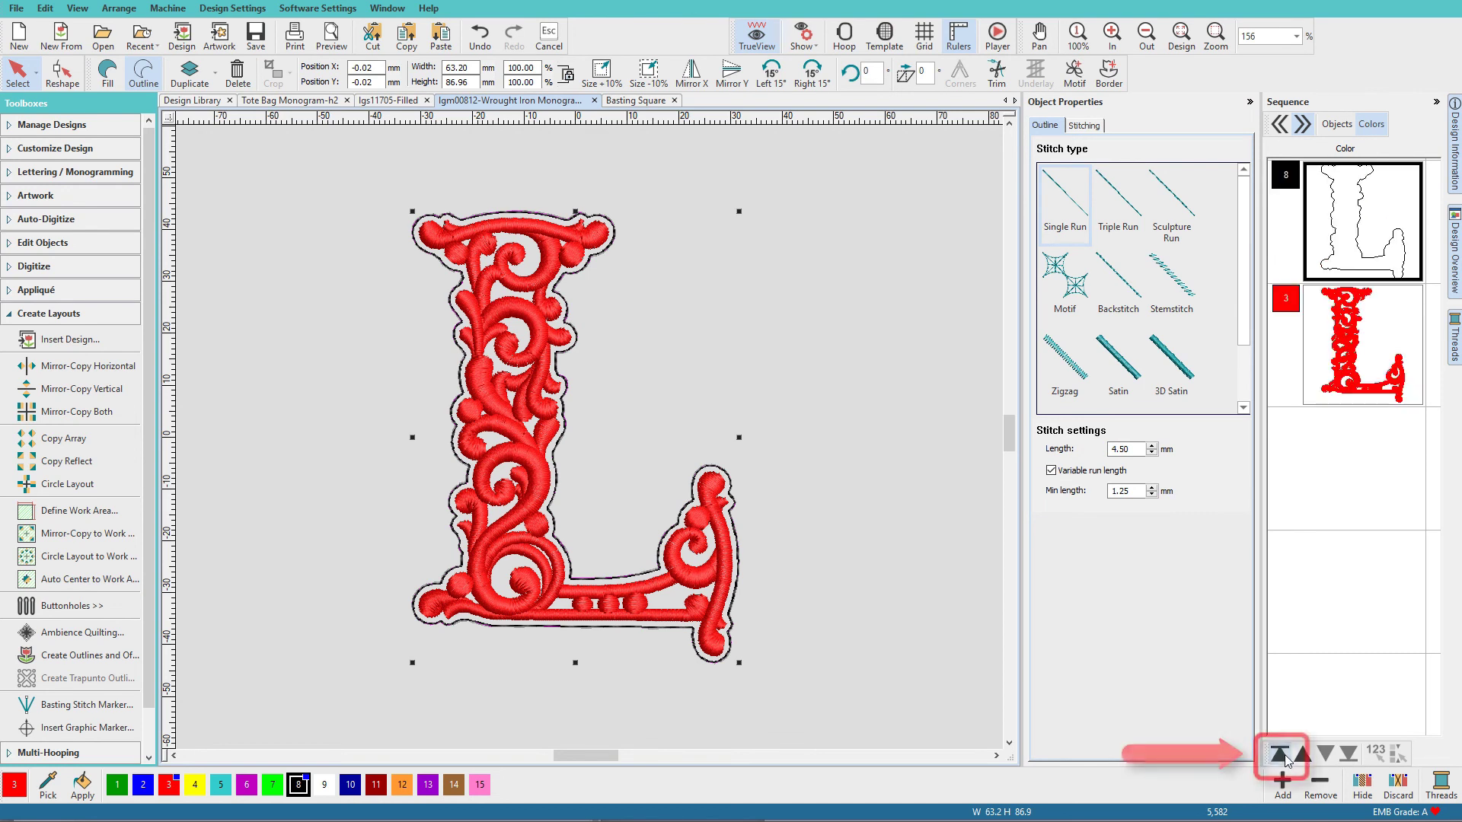
pyautogui.click(1088, 127)
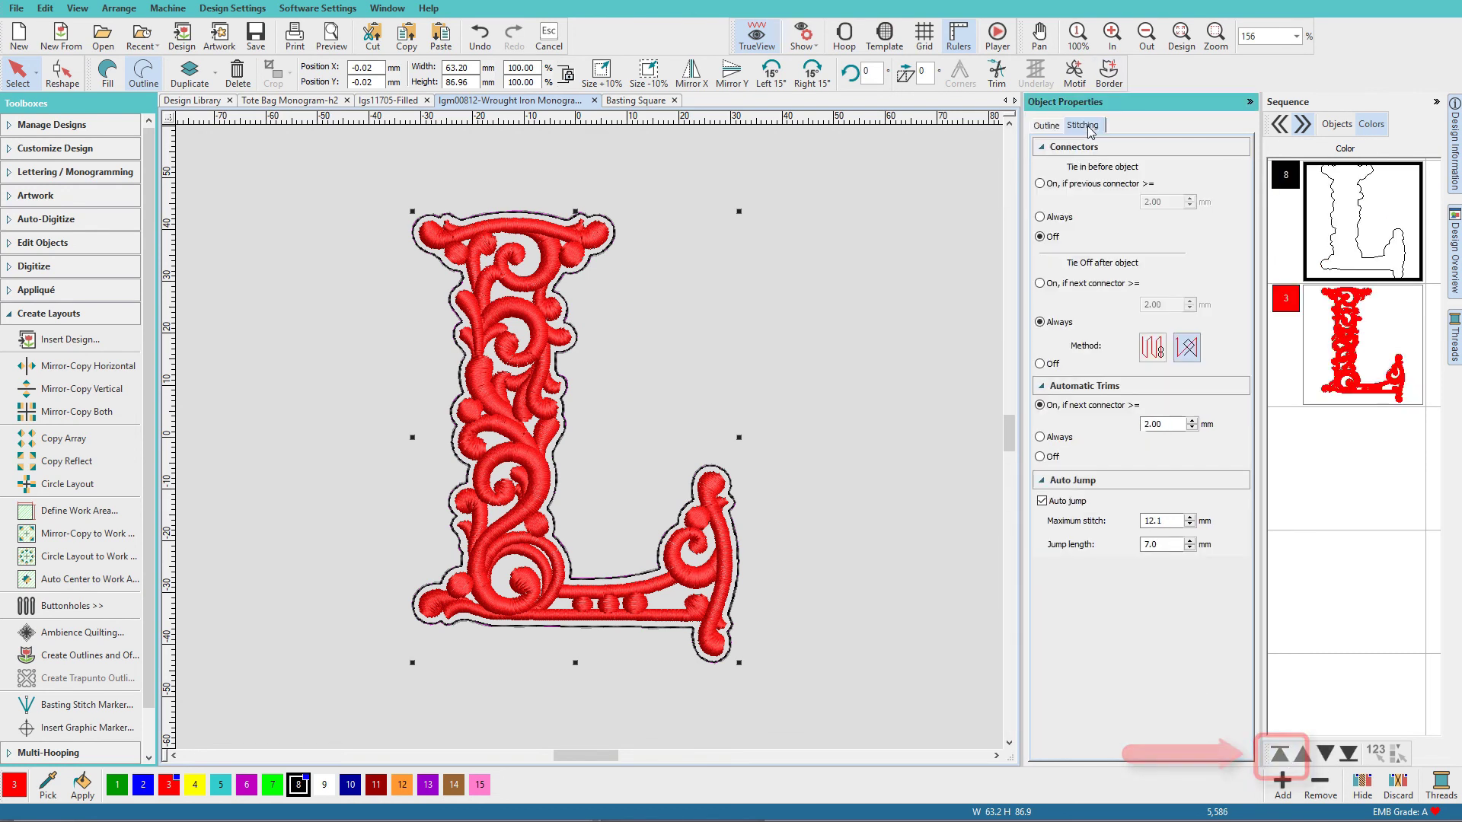
pyautogui.click(1046, 129)
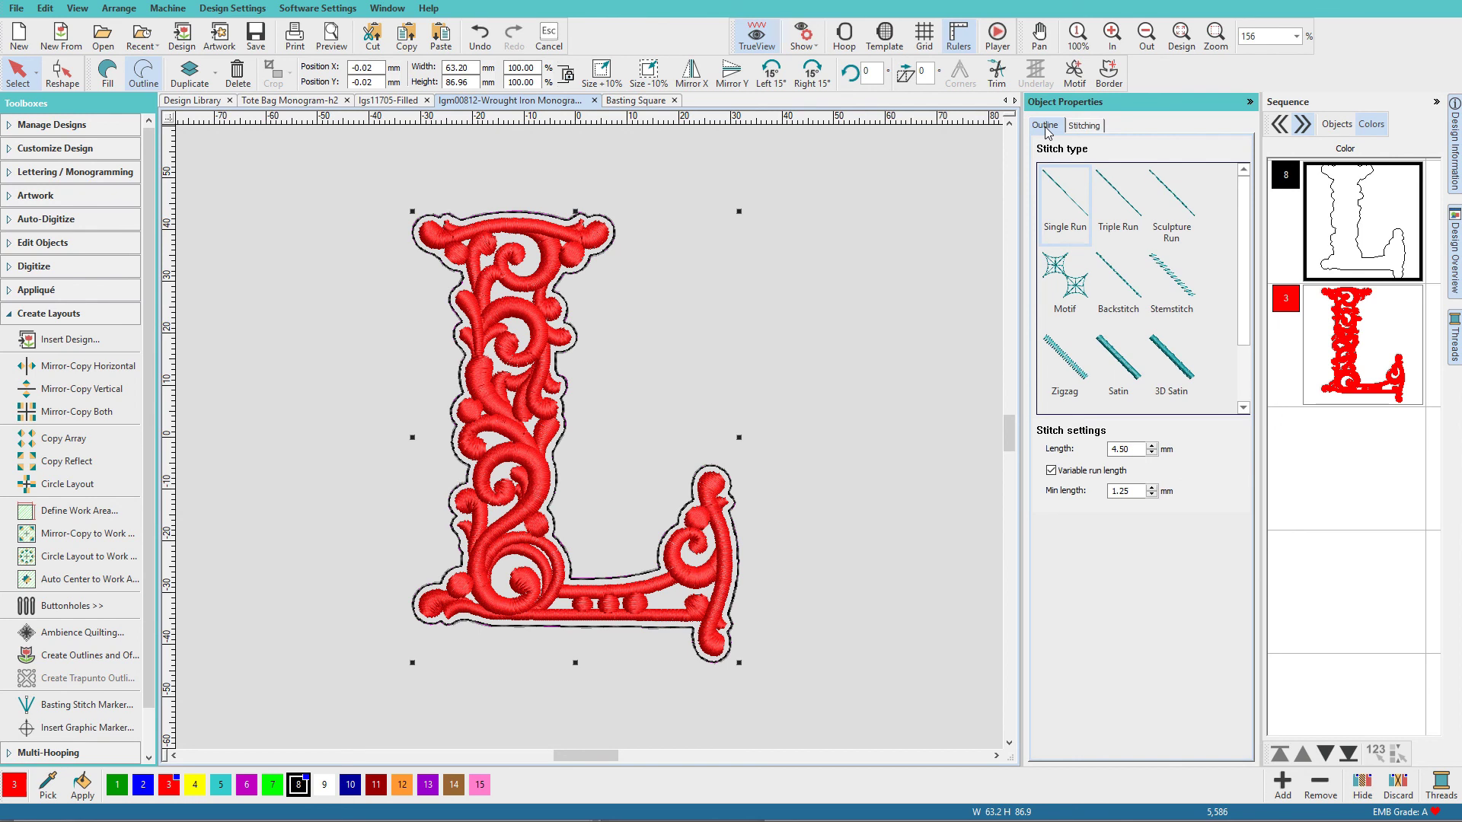